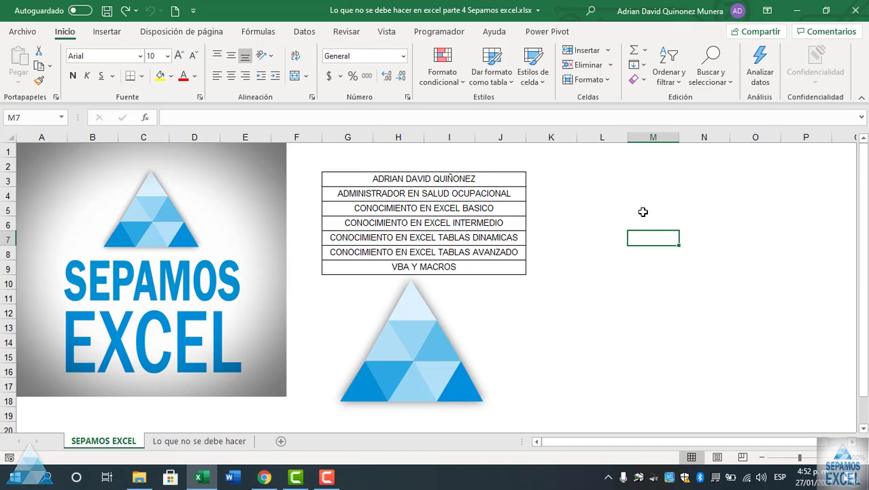
Switch to the "Lo que no se debe hacer" sheet and look through the rows of the company list.
key(Up)
key(Up)
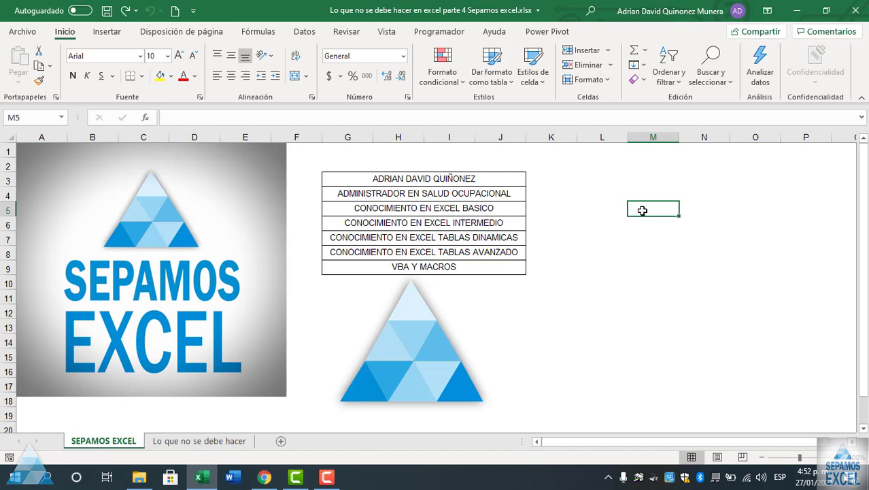
click(182, 442)
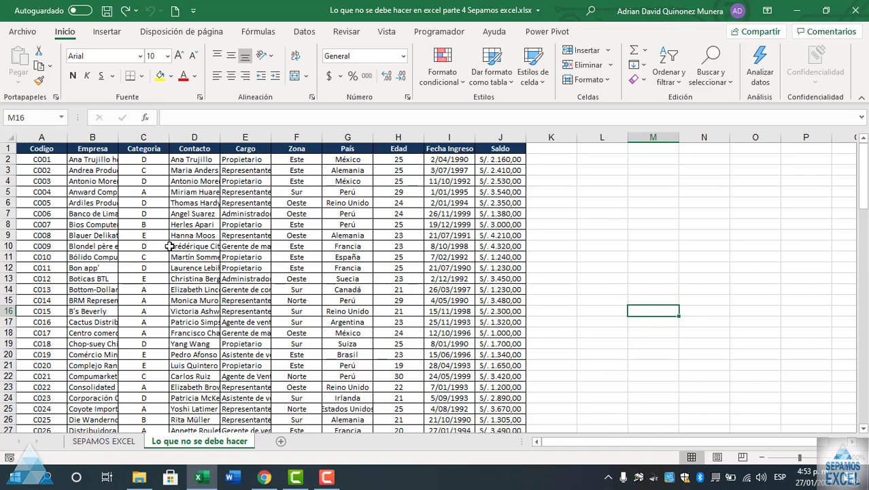
scroll(256, 246, down, 14)
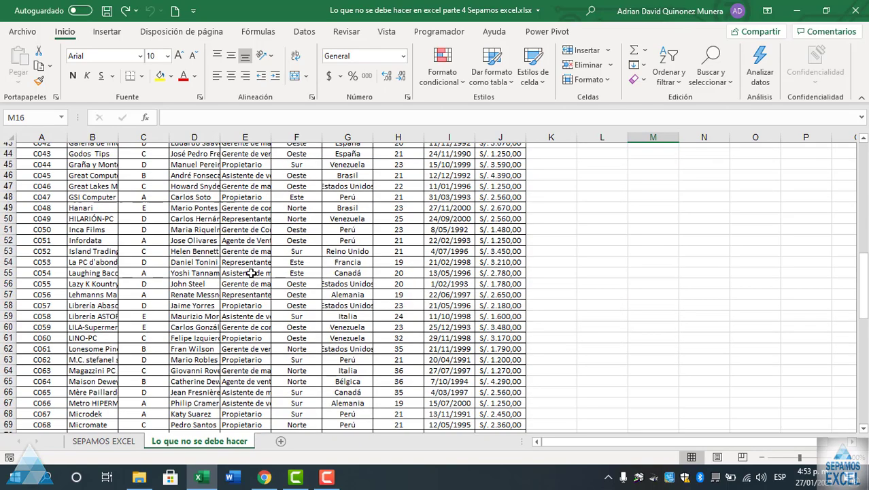
scroll(251, 273, down, 4)
scroll(252, 273, up, 18)
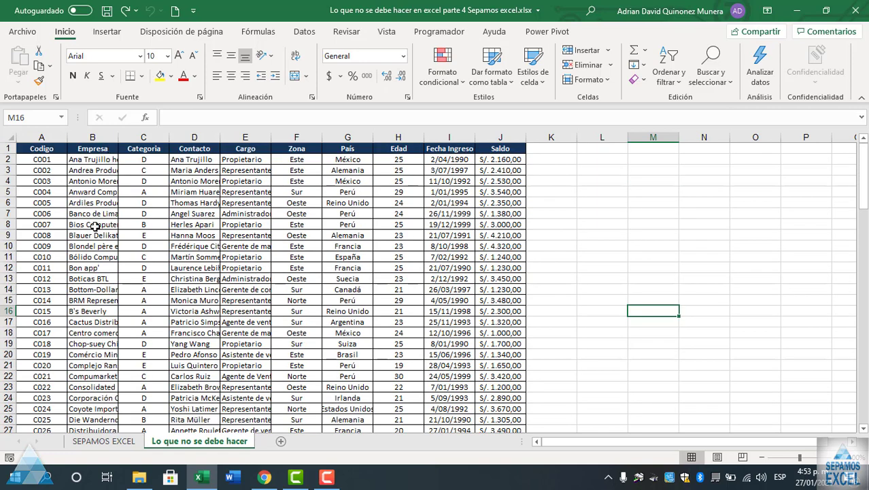
Autofit the widths of the Empresa, Contacto and Cargo columns so their entries are fully readable.
double_click(120, 136)
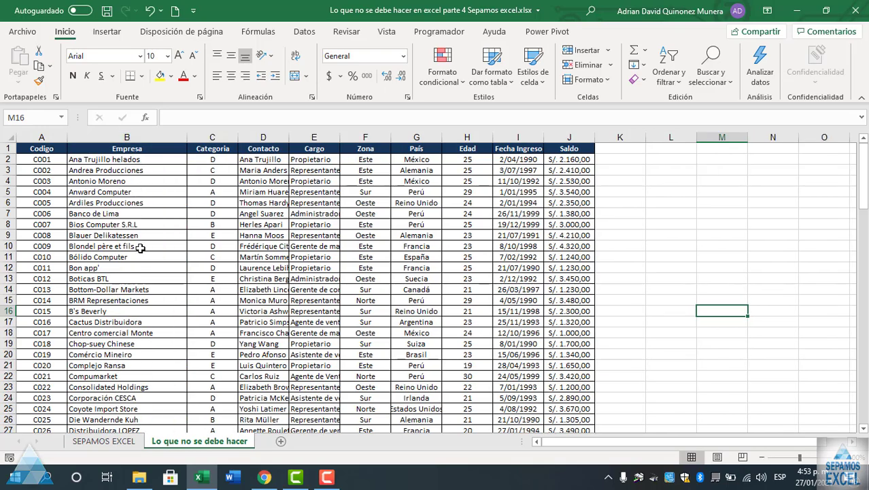
scroll(133, 198, down, 6)
scroll(134, 205, up, 6)
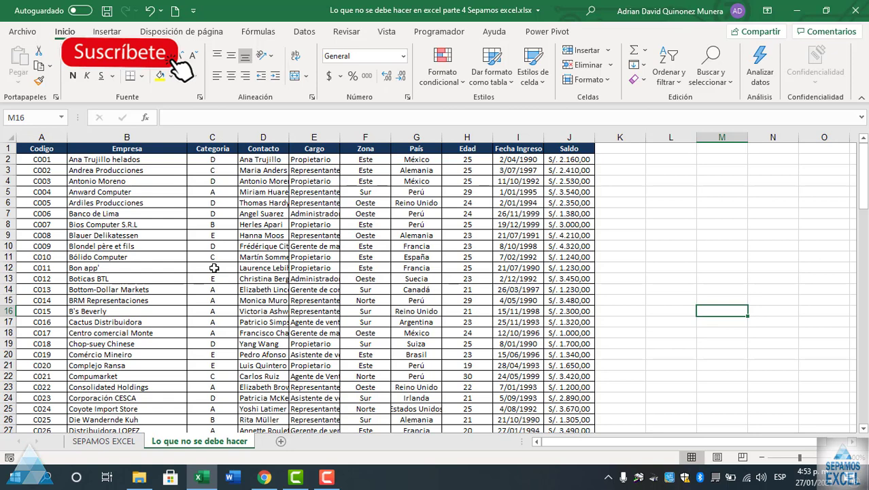
double_click(289, 138)
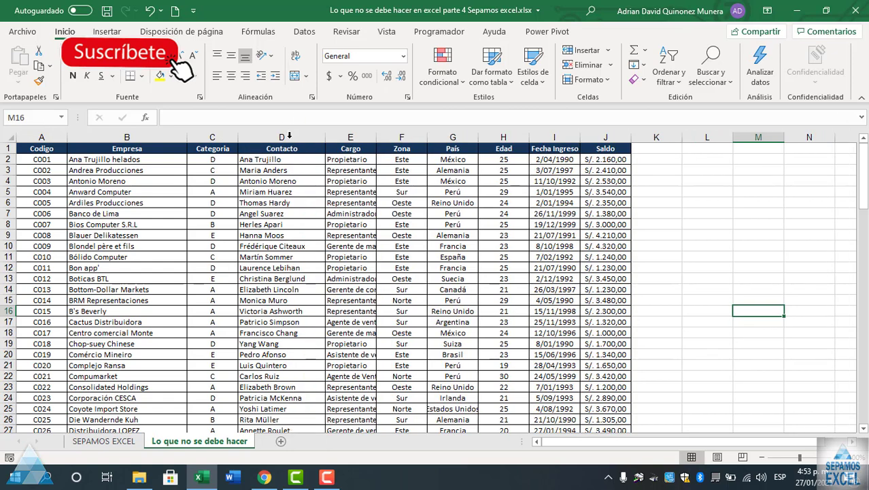
double_click(377, 138)
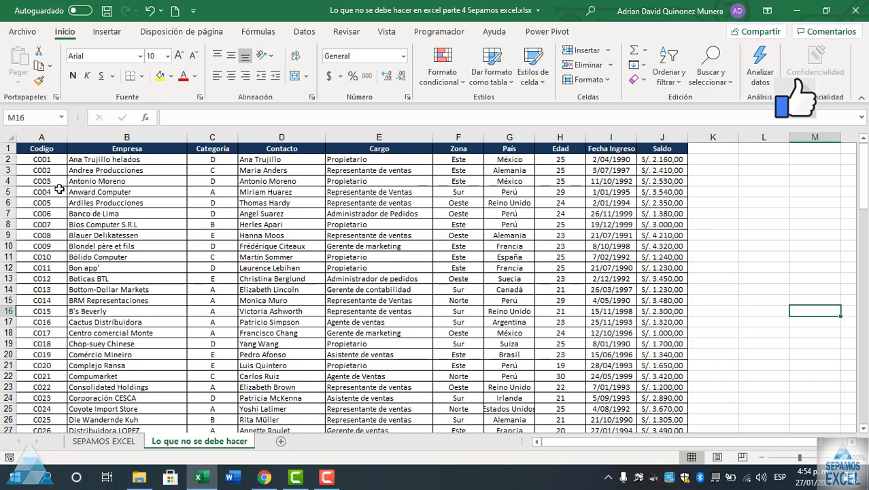
Set the font size of the entire sheet to 11, keeping the Calibri font.
click(12, 137)
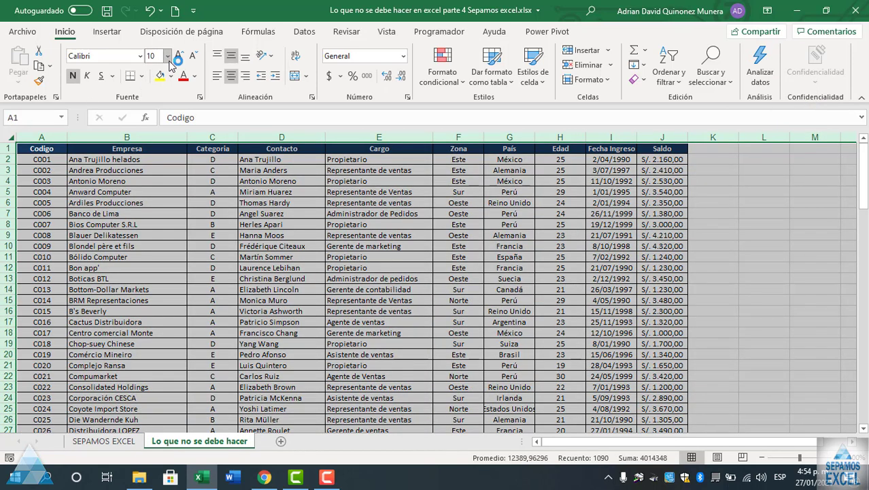
click(167, 55)
click(163, 116)
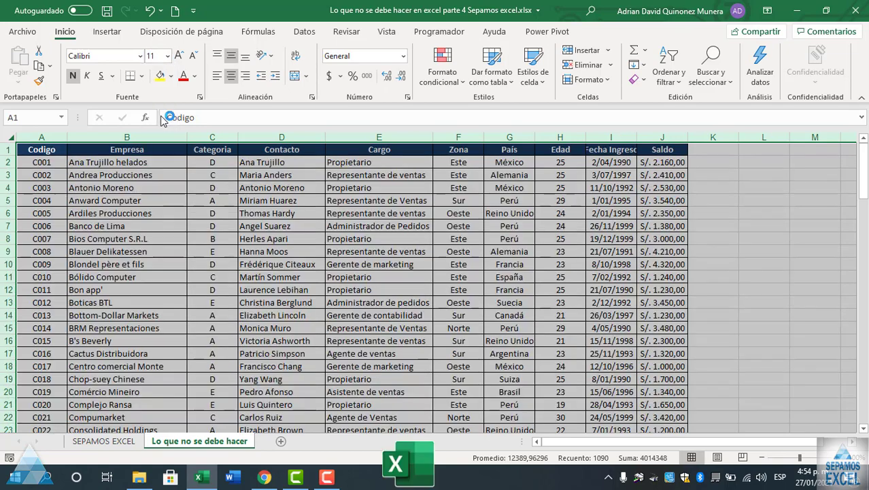
click(140, 56)
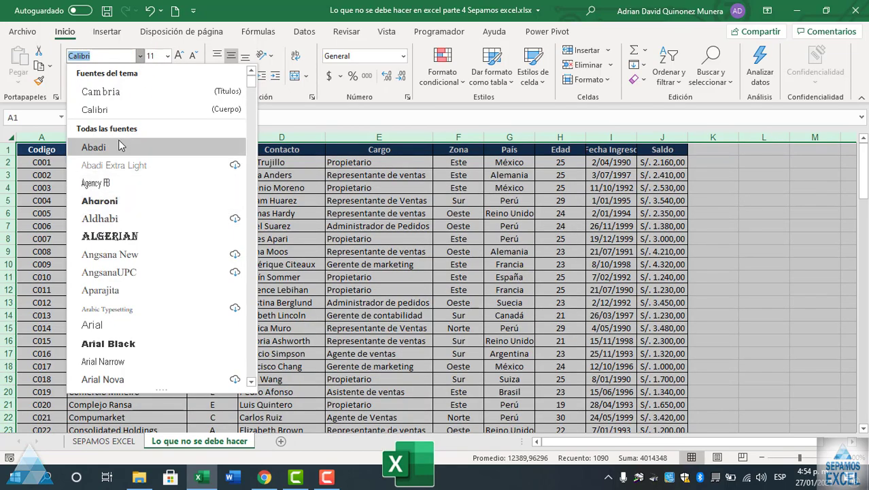
key(Escape)
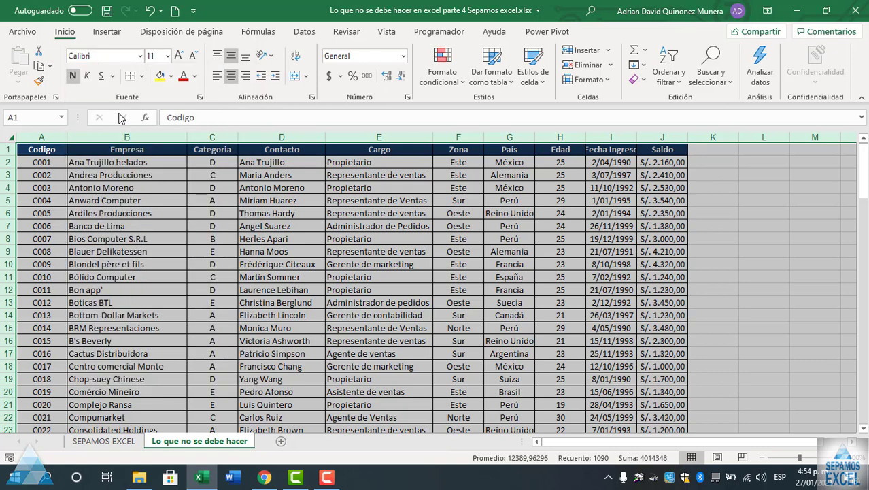
click(264, 251)
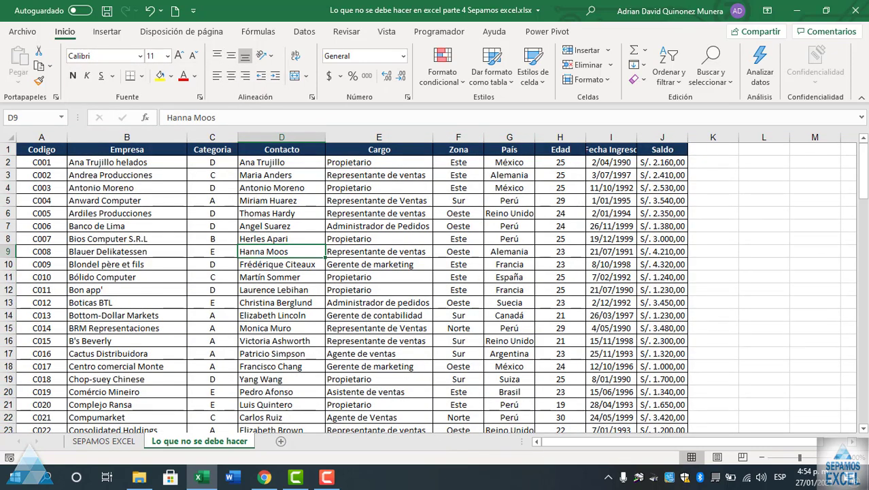
Adjust the Empresa column's width, fitting it to its contents and narrowing it to just past the company names.
scroll(342, 262, down, 2)
scroll(342, 262, down, 3)
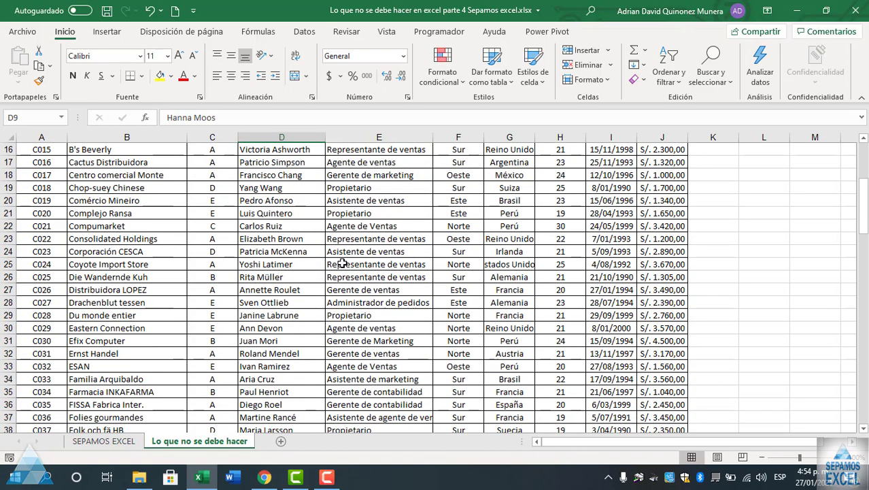
scroll(340, 268, up, 5)
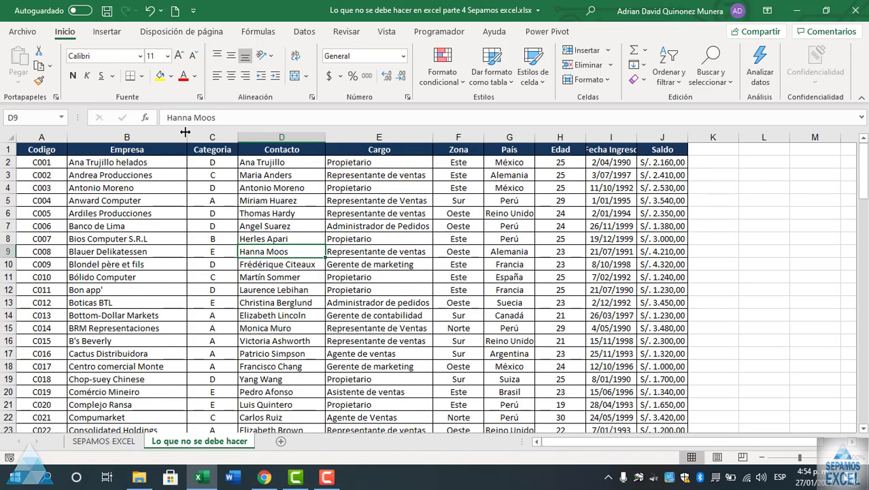
drag(184, 136, 140, 136)
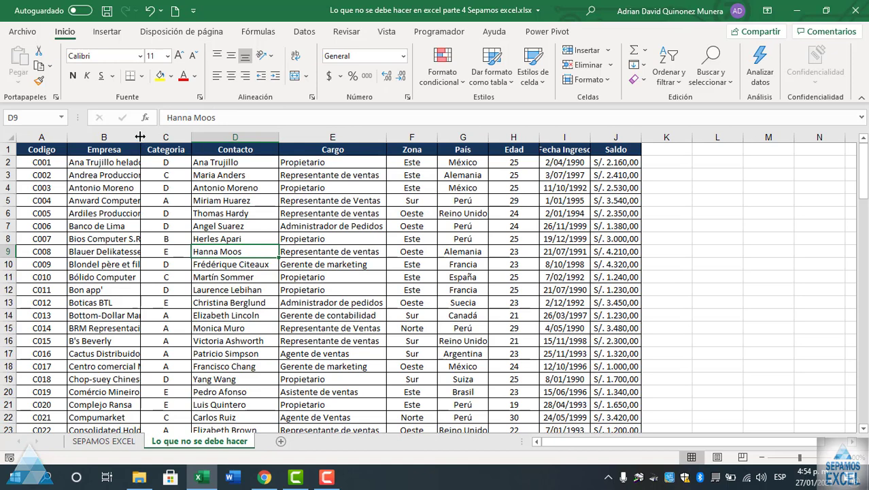
double_click(140, 137)
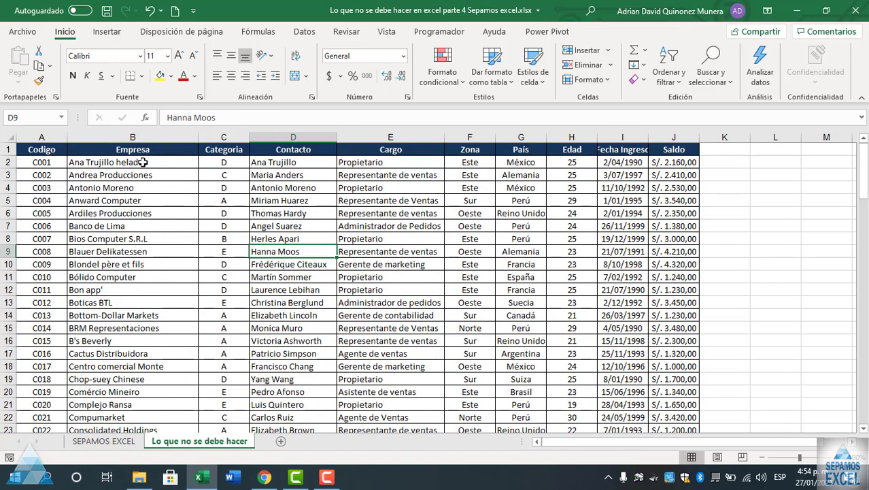
double_click(173, 162)
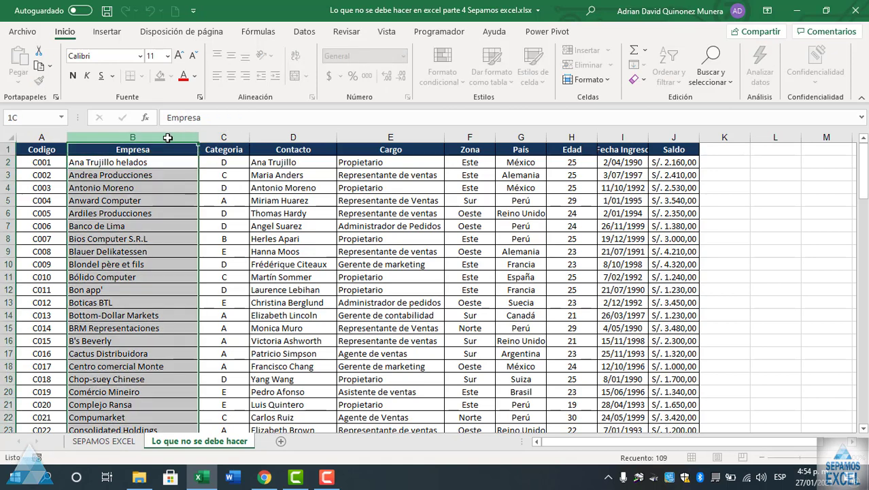
click(219, 165)
drag(198, 137, 173, 137)
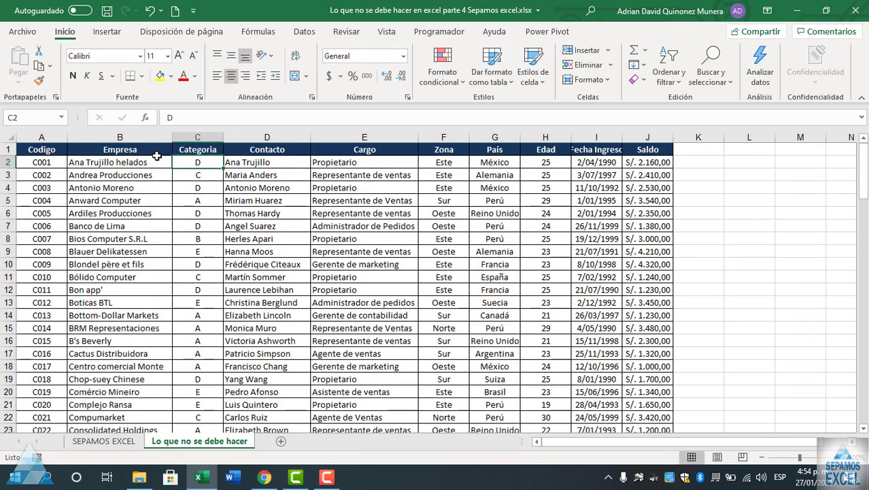
Append "de paso a su sevircio" to the company name in cell B2.
double_click(164, 163)
text(dea)
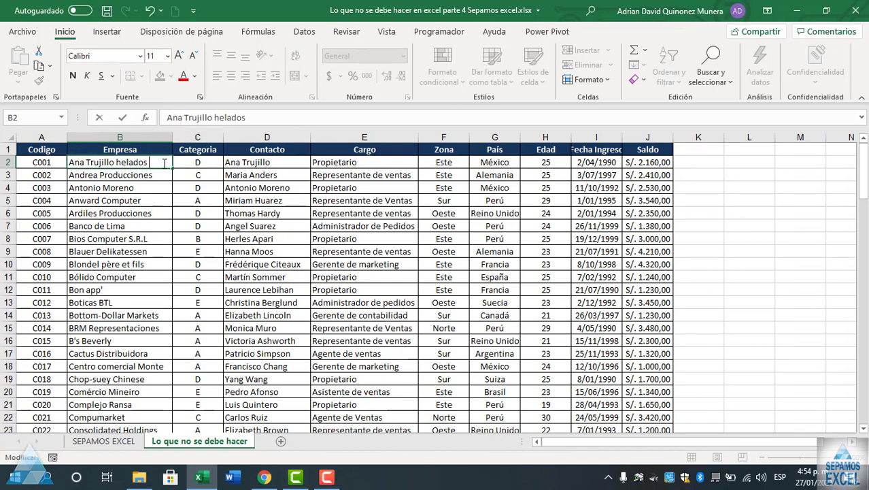
key(BackSpace)
text(paso a)
key(BackSpace)
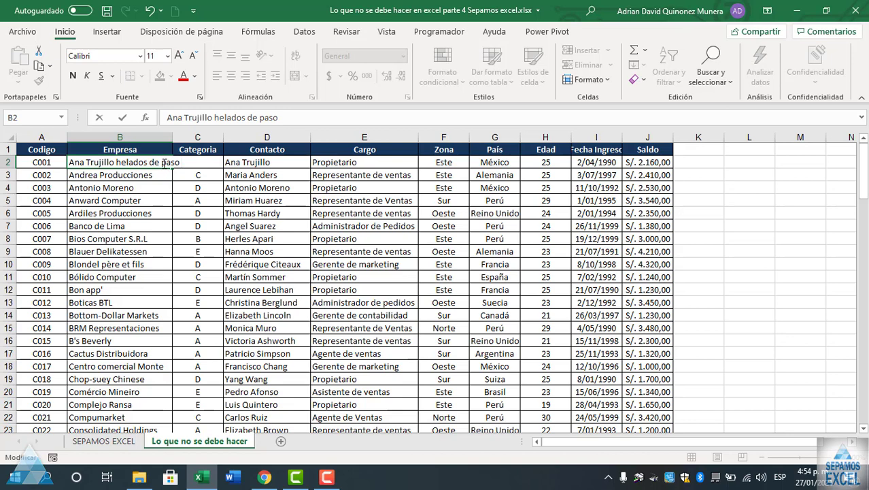
text(a su sevircio)
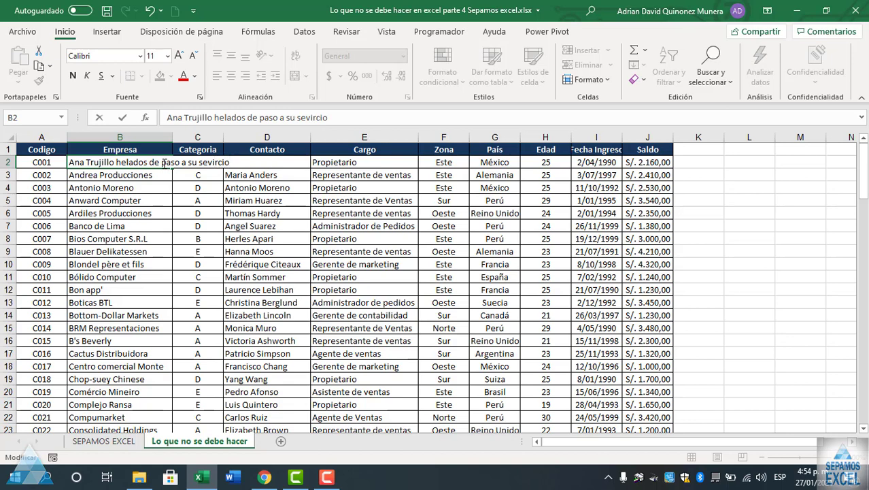
click(251, 224)
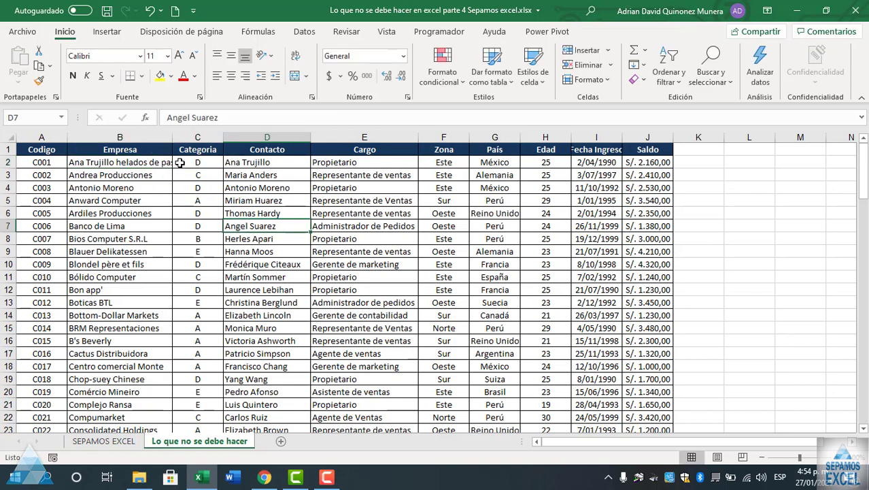
Remove the added text "de paso a su sevircio" from the end of the company name in cell B2.
click(156, 160)
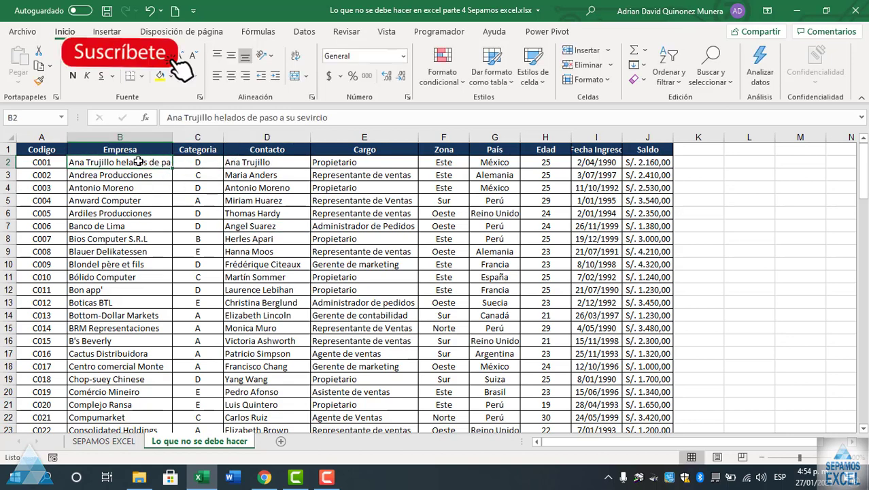
click(335, 119)
key(BackSpace)
key(BackSpace)
key(BackSpace)
key(BackSpace)
key(BackSpace)
key(BackSpace)
key(BackSpace)
key(BackSpace)
key(BackSpace)
key(BackSpace)
key(BackSpace)
key(BackSpace)
key(BackSpace)
key(BackSpace)
key(BackSpace)
key(BackSpace)
key(BackSpace)
key(BackSpace)
key(BackSpace)
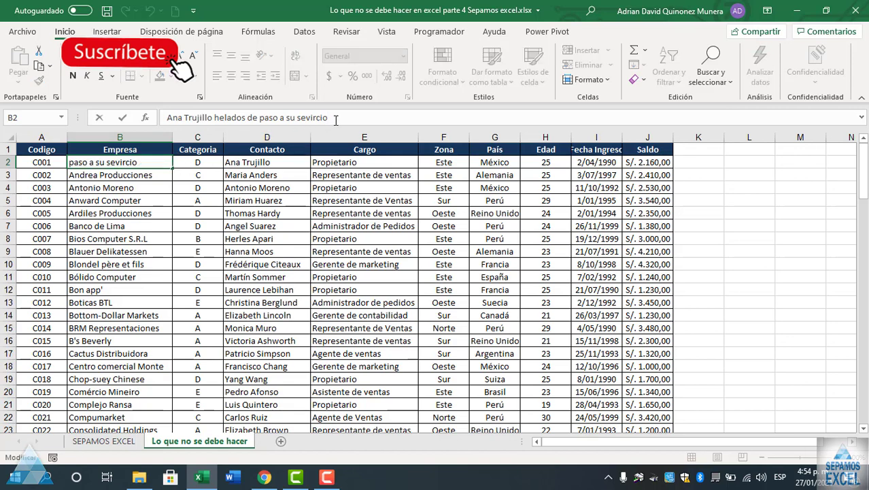
key(BackSpace)
key(BackSpace)
key(BackSpace)
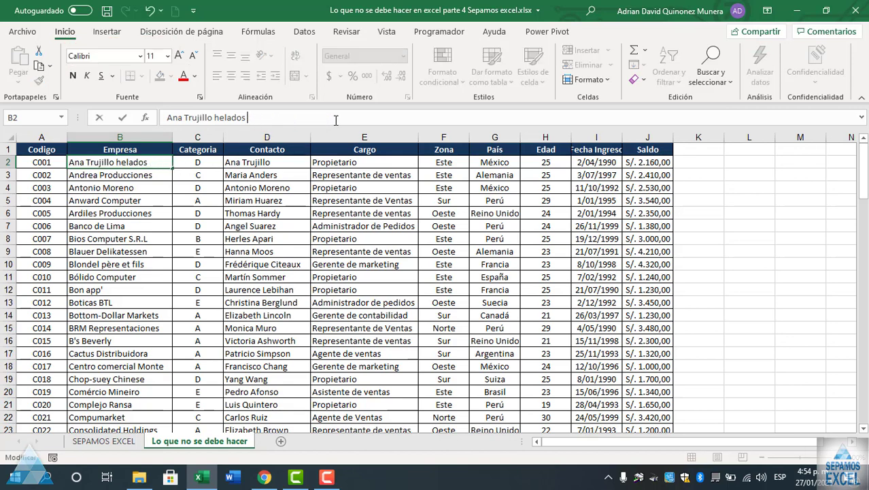
click(307, 226)
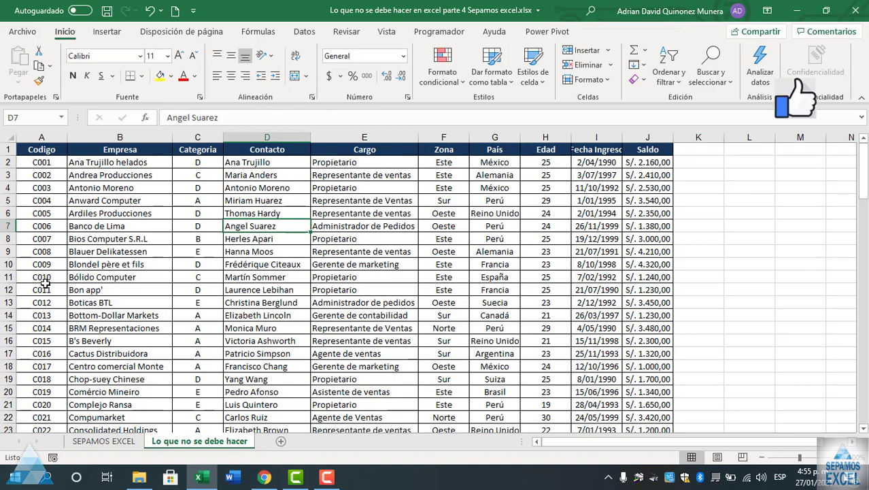
Format the range A1:J109 as a table in the first Light style, with the option for existing headers turned off.
click(41, 149)
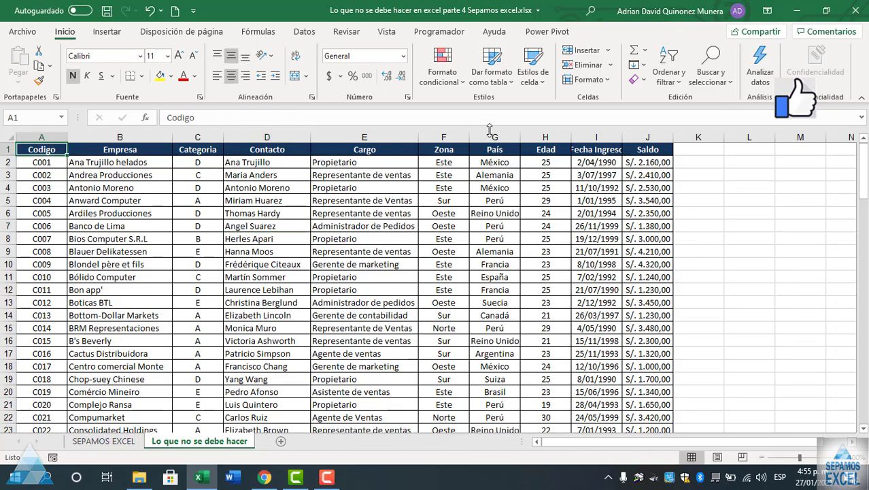
click(493, 74)
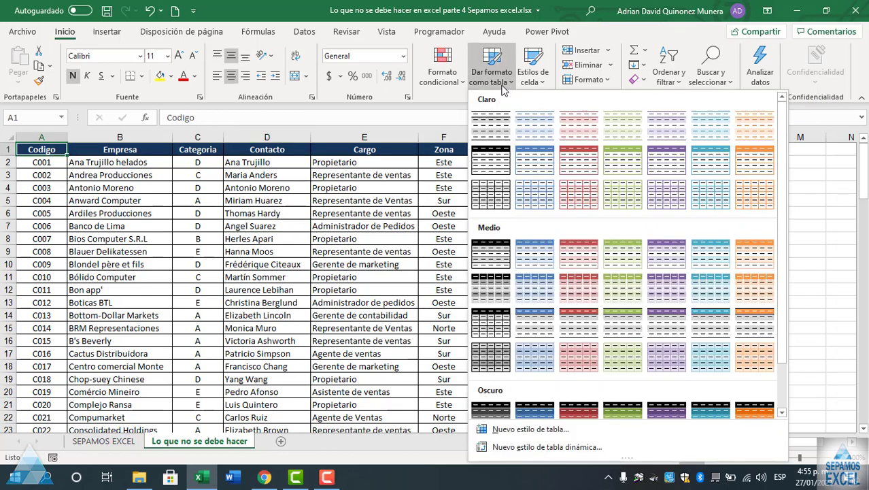
click(500, 127)
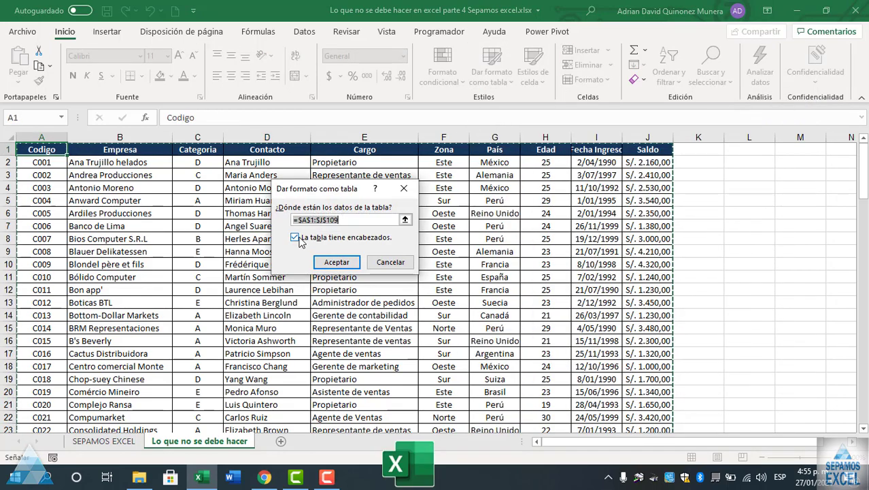
click(297, 239)
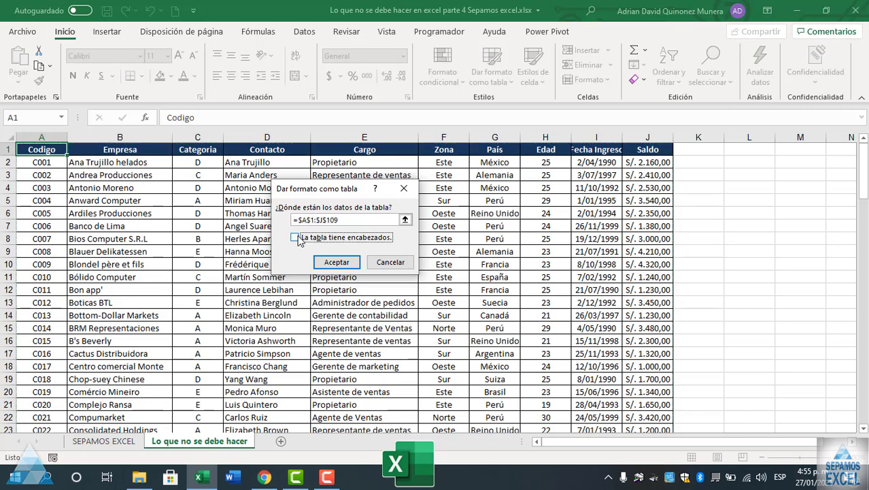
click(334, 262)
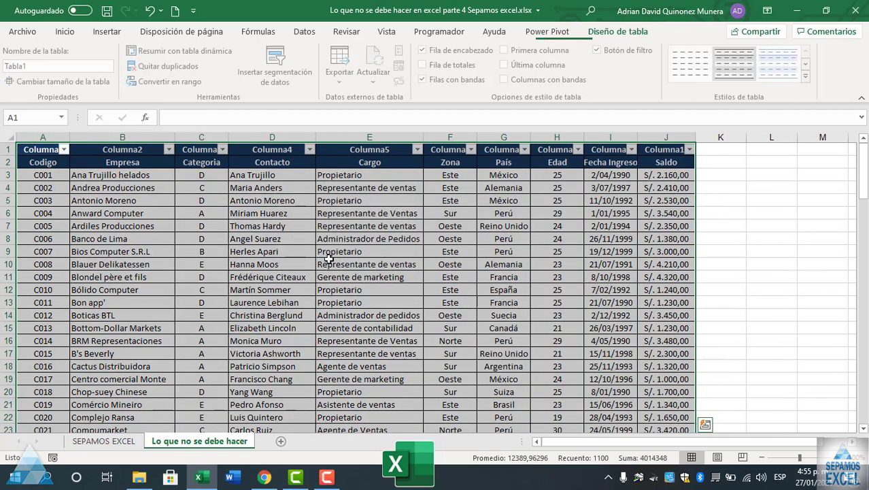
click(331, 260)
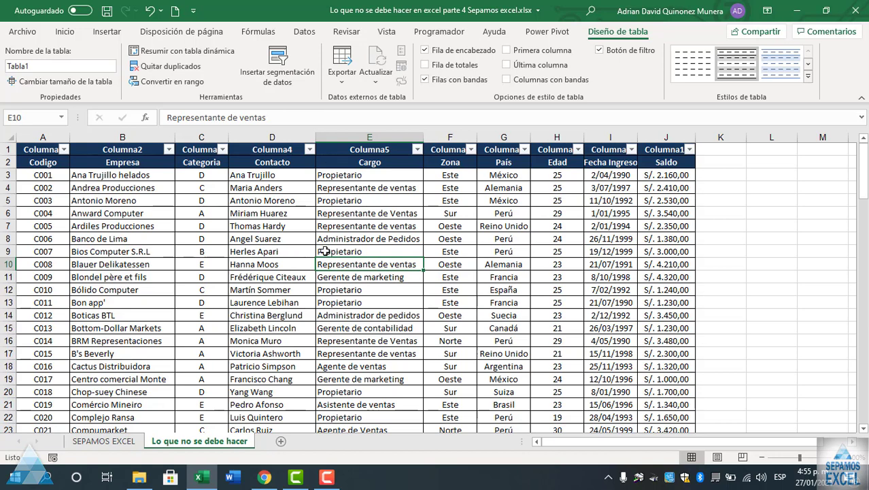
Try to delete the generic header row 1 of the table, and undo the table conversion.
scroll(205, 252, down, 1)
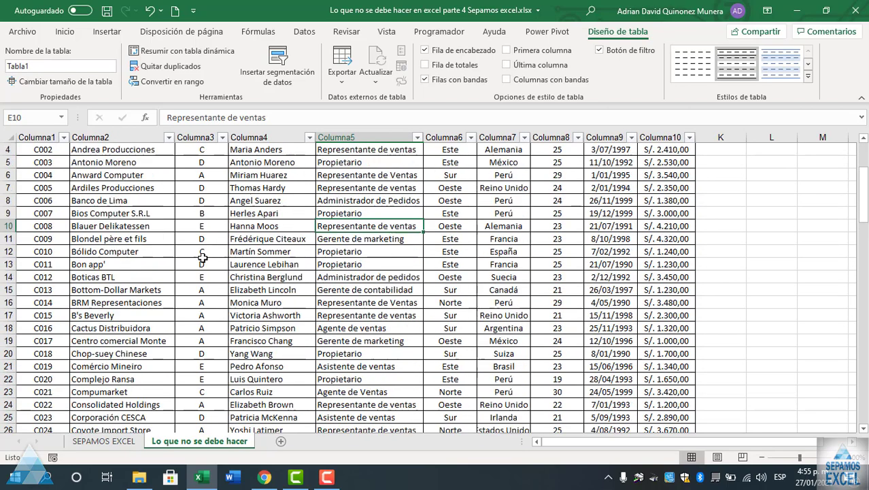
scroll(204, 251, up, 1)
right_click(13, 150)
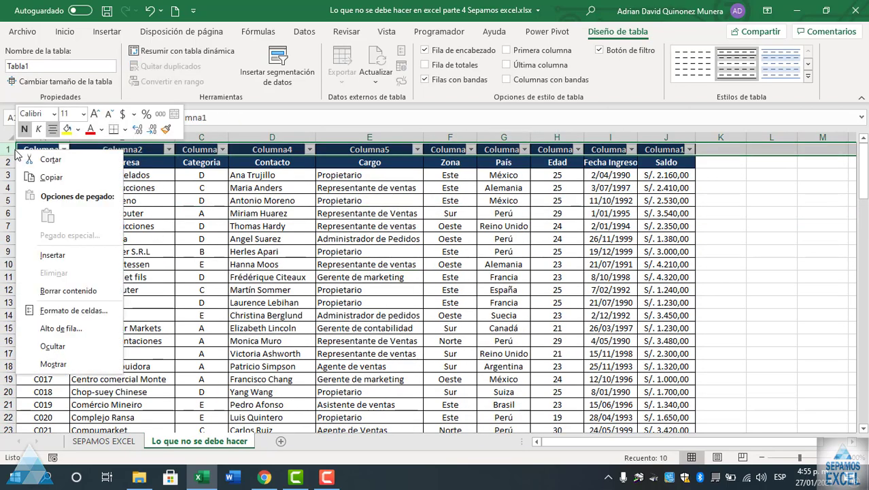
click(225, 240)
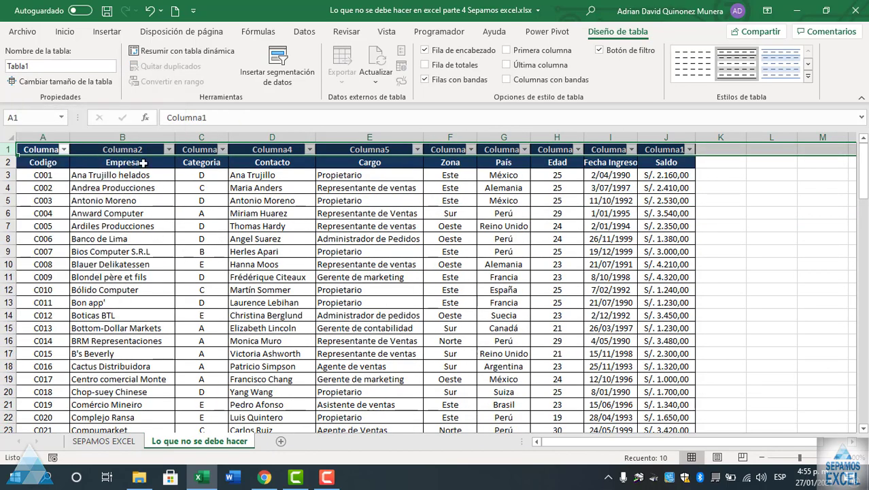
right_click(4, 149)
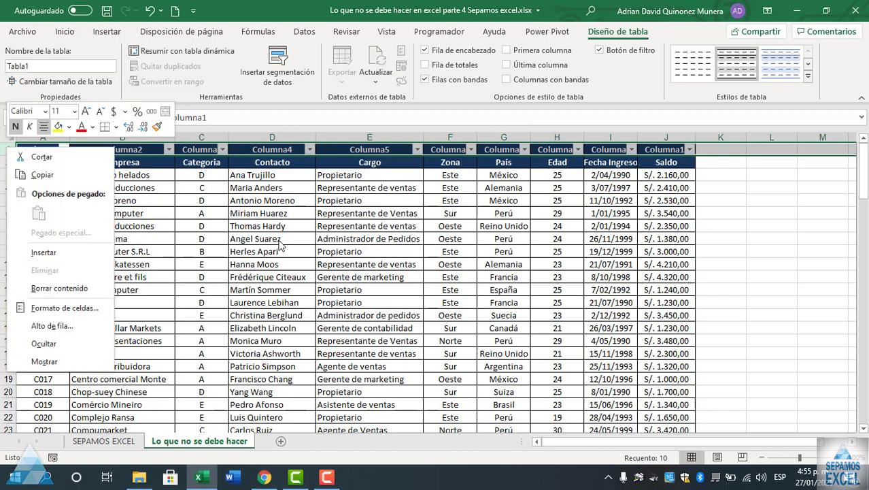
key(Escape)
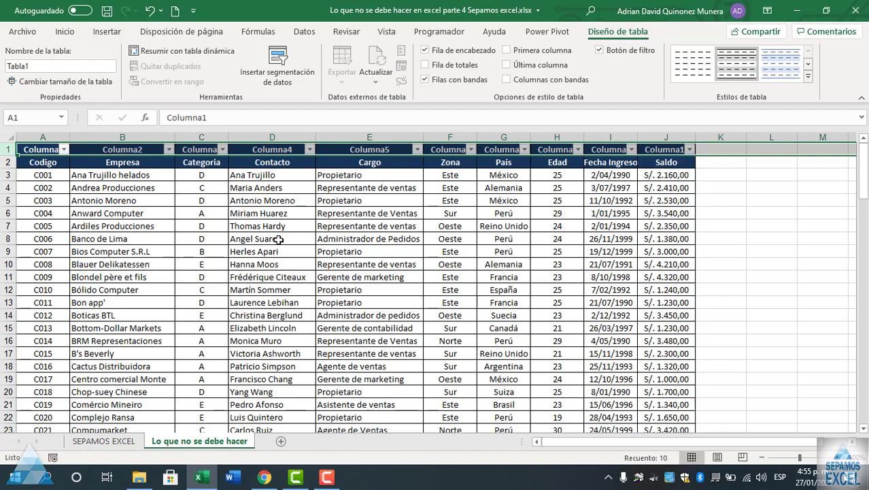
key(ctrl+minus)
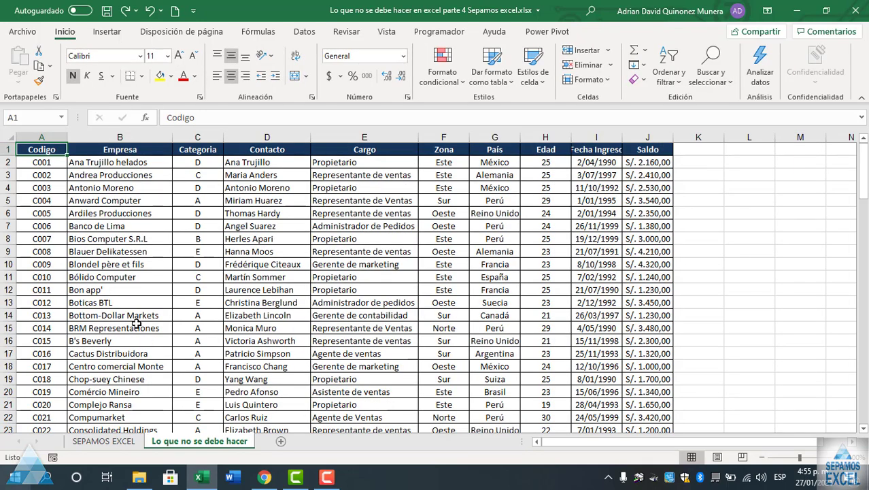
Start a data validation rule for cell A1 with Longitud del texto as the allowed criterion.
click(266, 32)
click(300, 32)
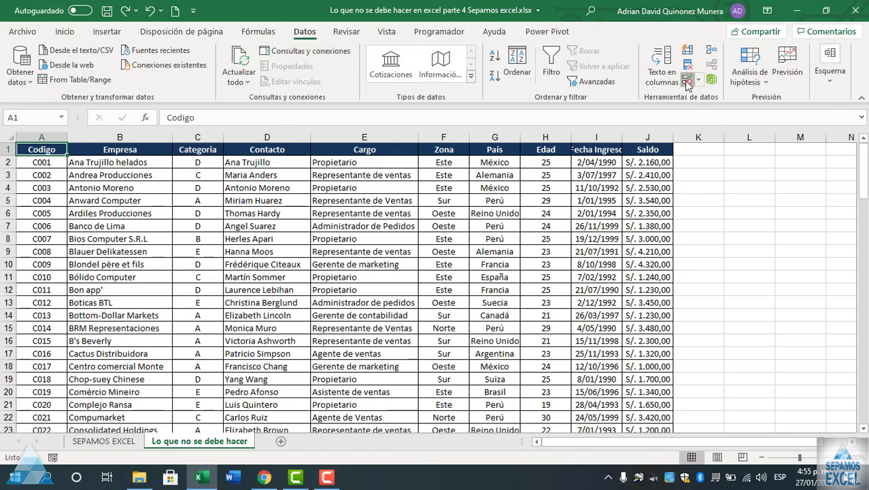
click(687, 80)
drag(325, 136, 359, 112)
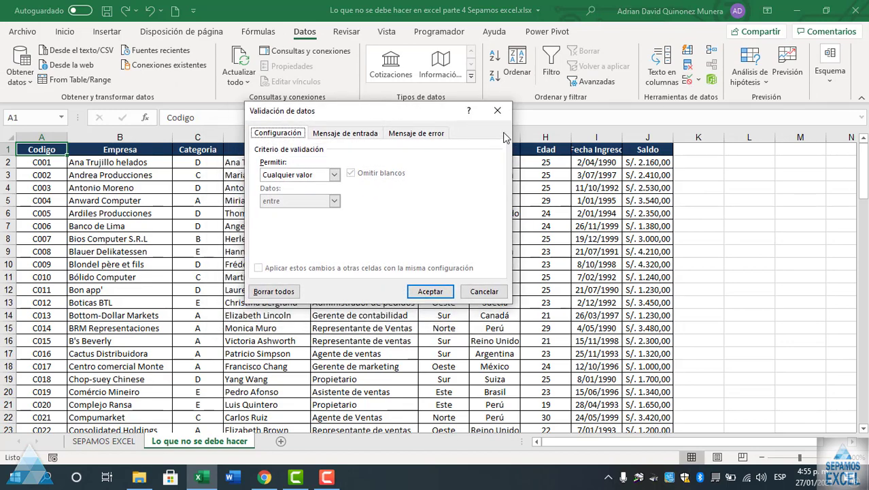
click(334, 175)
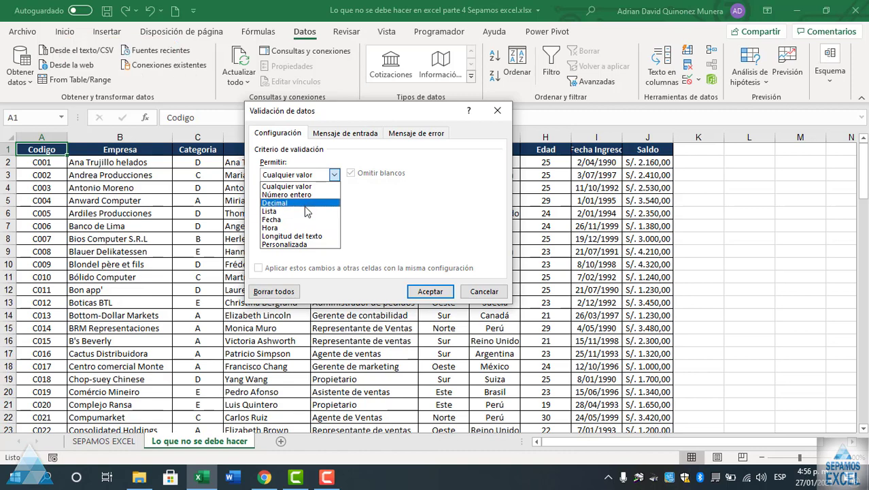
click(307, 236)
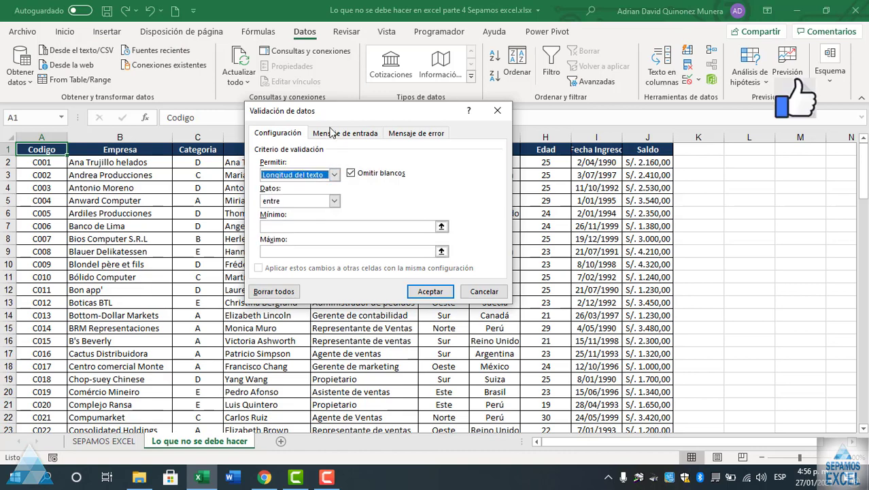
mouse_move(321, 110)
mouse_down()
mouse_move(415, 104)
mouse_move(323, 116)
mouse_up()
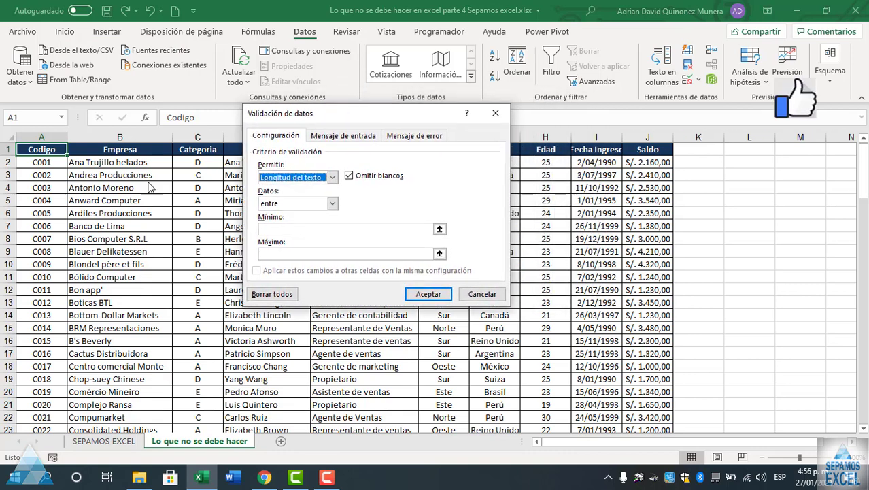
Try using a reference to cell B2 as the minimum of the text-length rule.
click(270, 229)
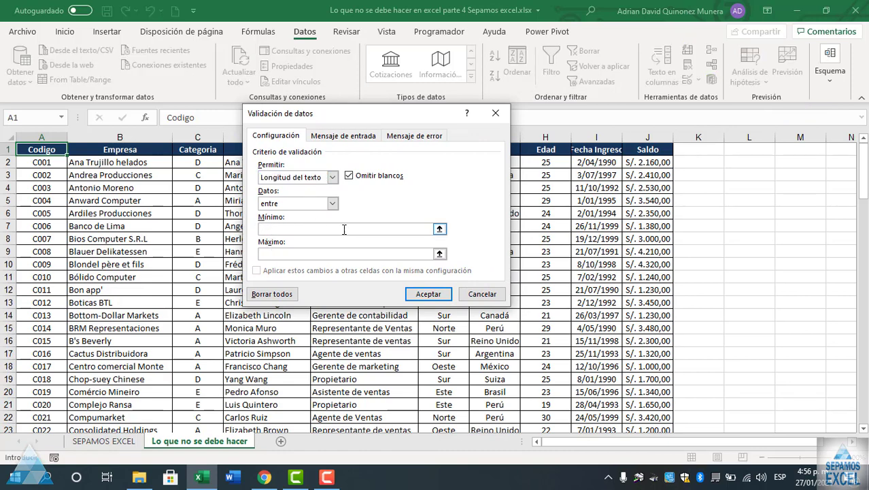
click(129, 166)
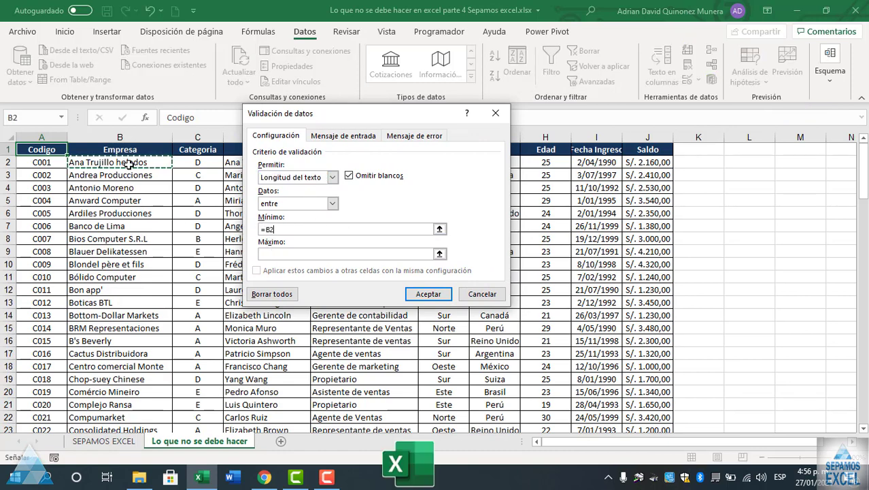
click(427, 294)
click(430, 274)
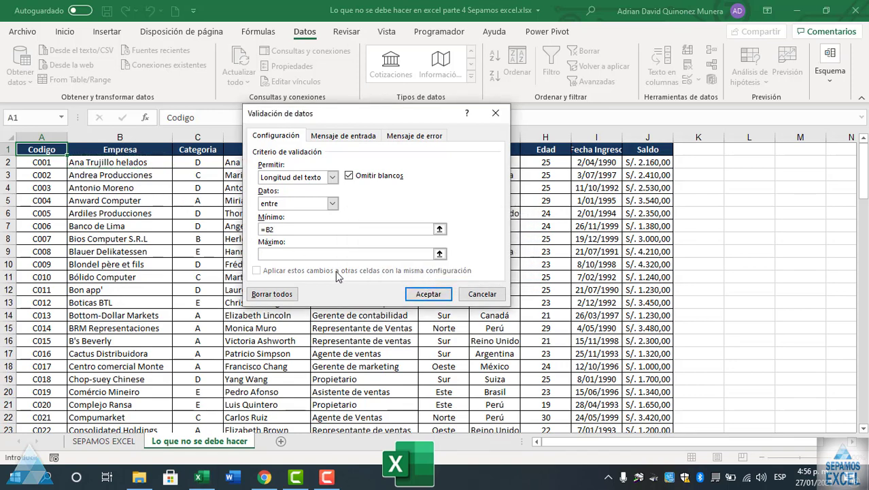
Replace the text-length rule's minimum with 10 and set its maximum to 12.
click(297, 229)
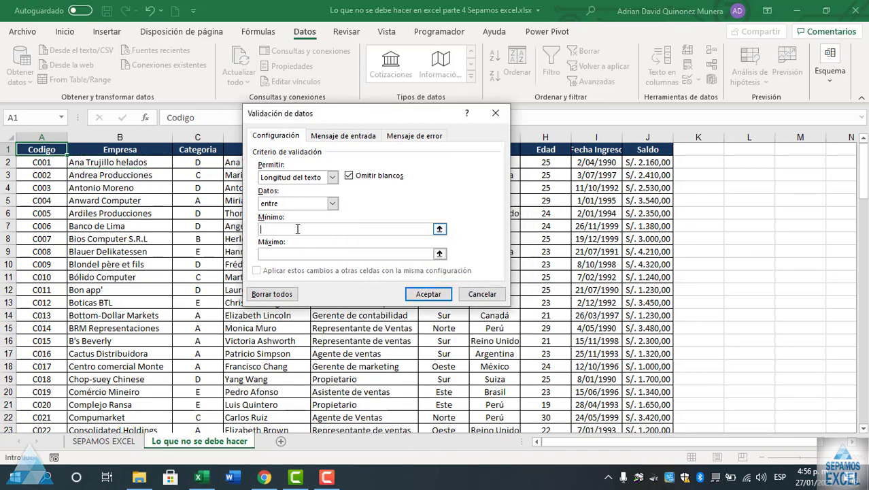
text(10)
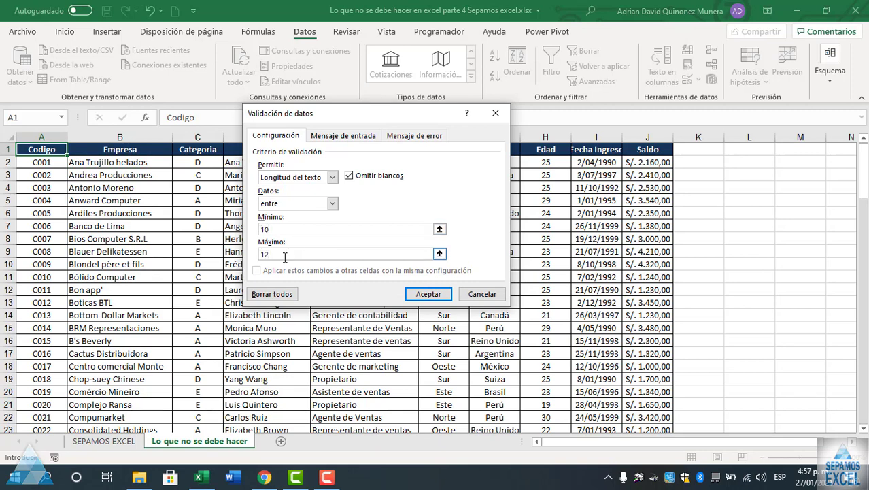
click(284, 254)
text(12)
key(Return)
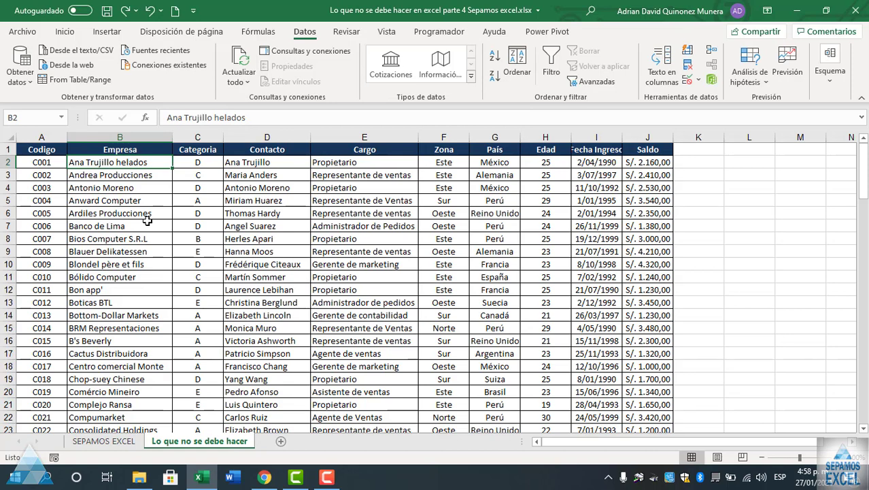
Apply a Longitud del texto validation rule to cell B2 with a minimum of 1 and a maximum of 12.
click(687, 80)
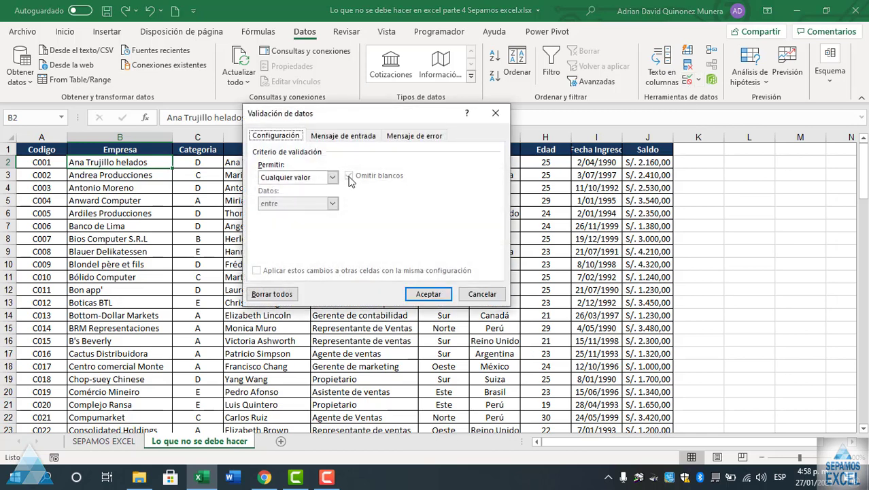
click(332, 177)
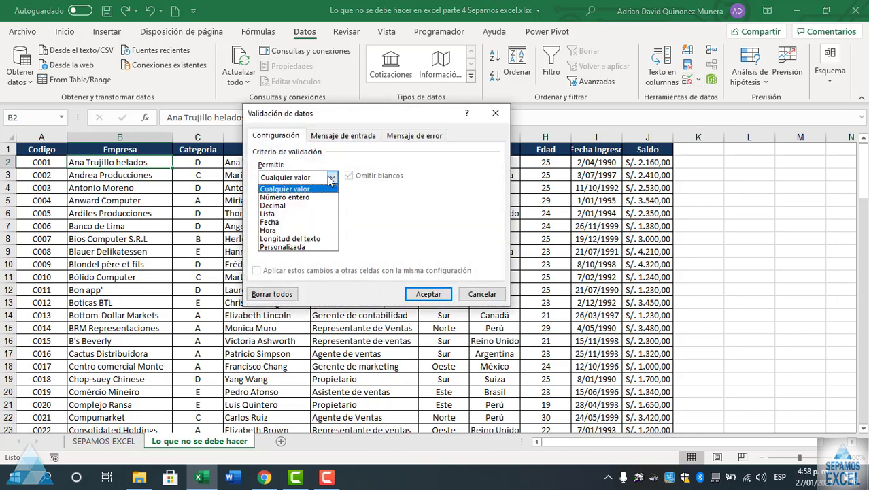
click(308, 239)
click(308, 230)
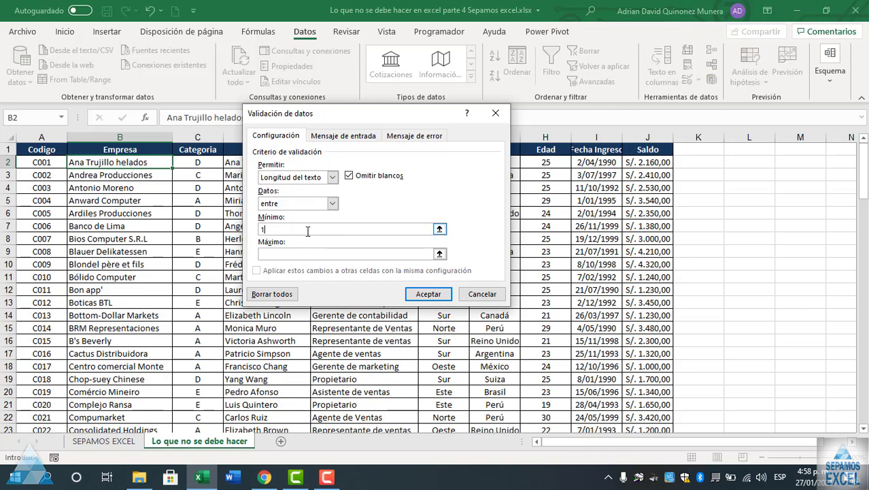
click(301, 253)
text(12)
click(429, 293)
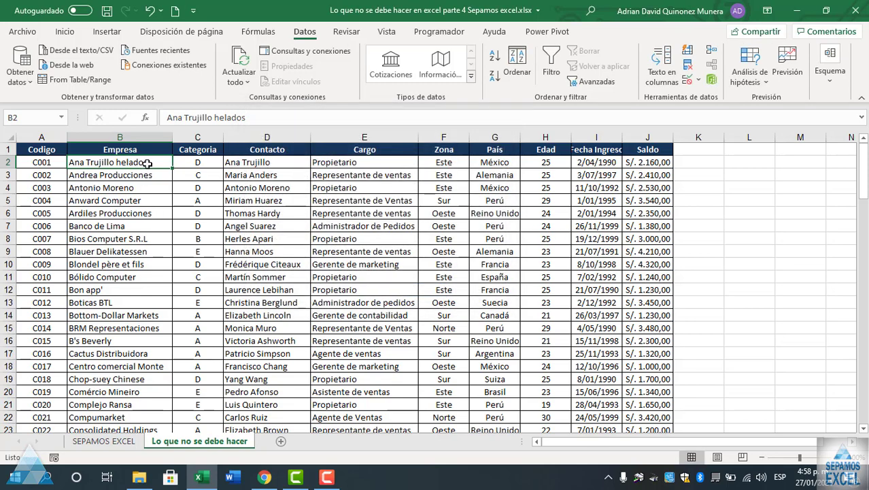
Test the validation by trying to replace the company name in B2 with "asfgvyhhyhyrbtytnuyn", and cancel the entry.
key(BackSpace)
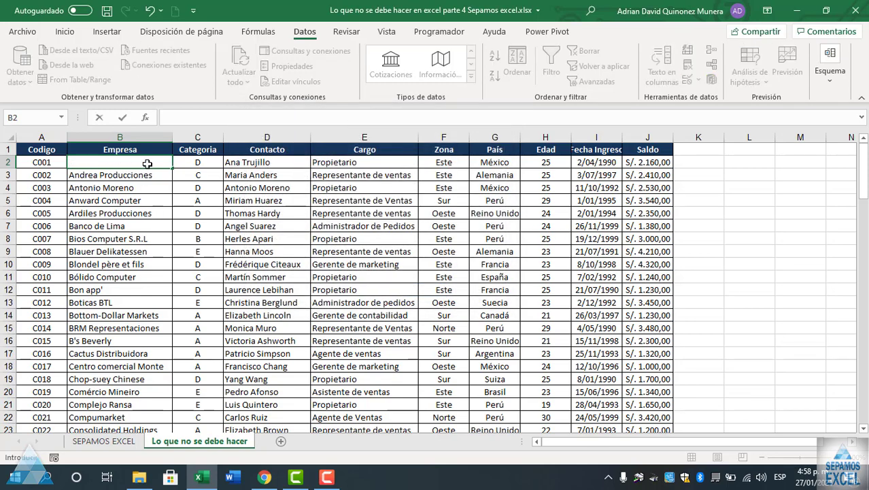
text(asfgvyhhyhyrbtytnuyn)
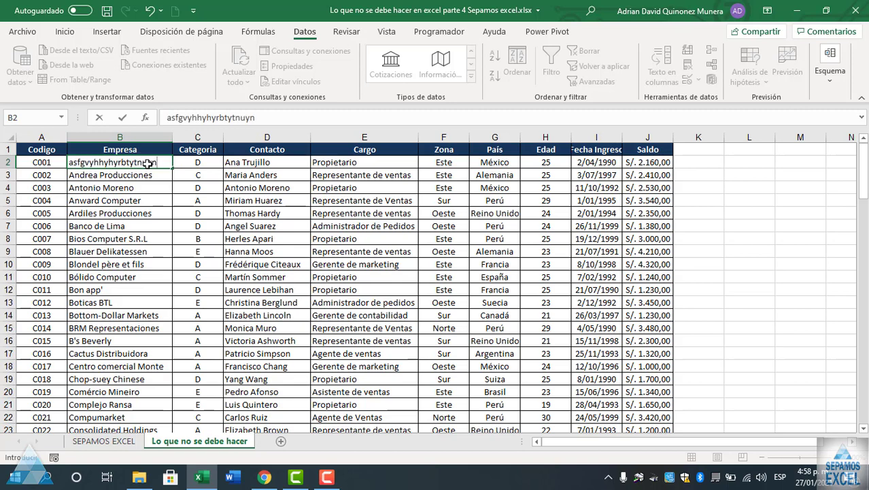
key(Return)
key(Return)
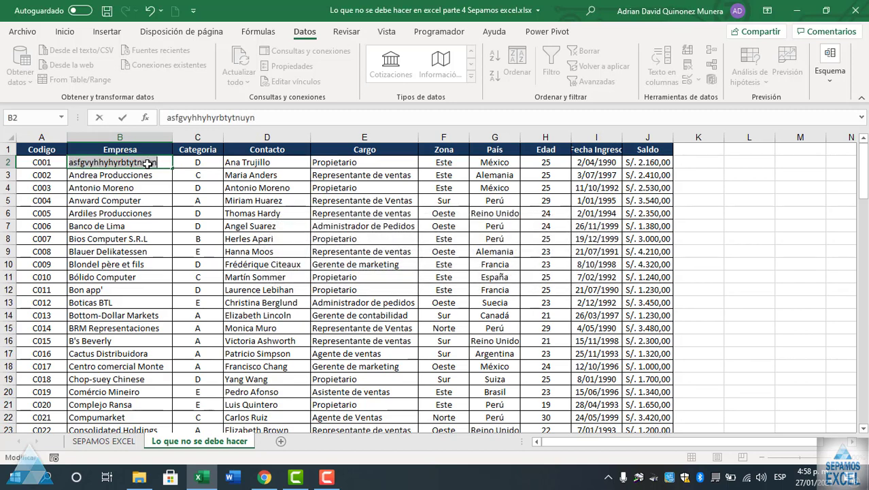
key(Return)
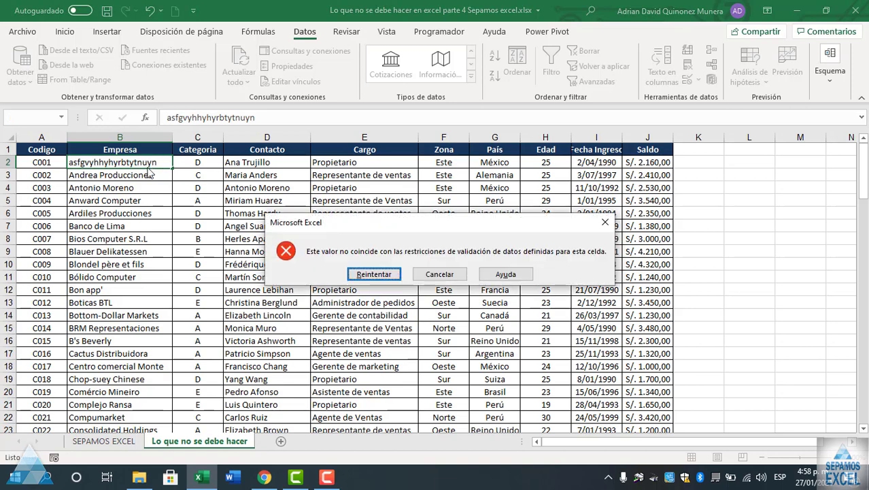
click(443, 276)
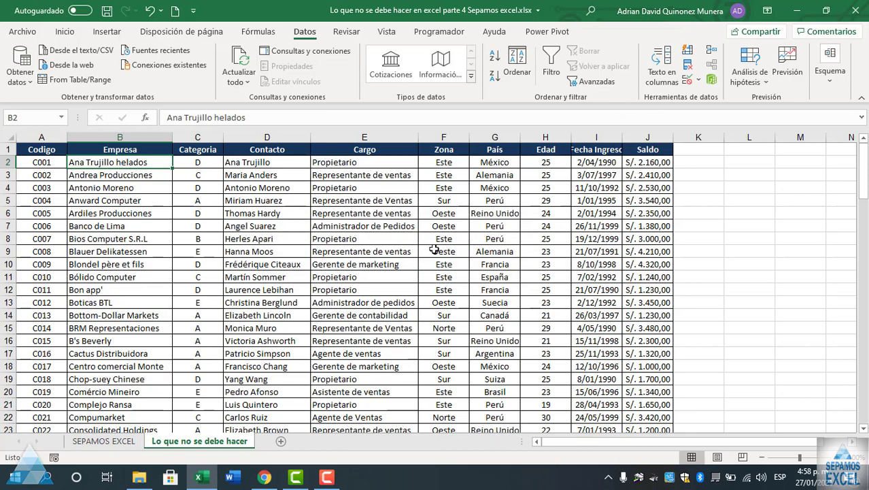
Preview the Columnas agrupadas charts offered for the company list starting from cell A1, without inserting one.
scroll(291, 219, down, 2)
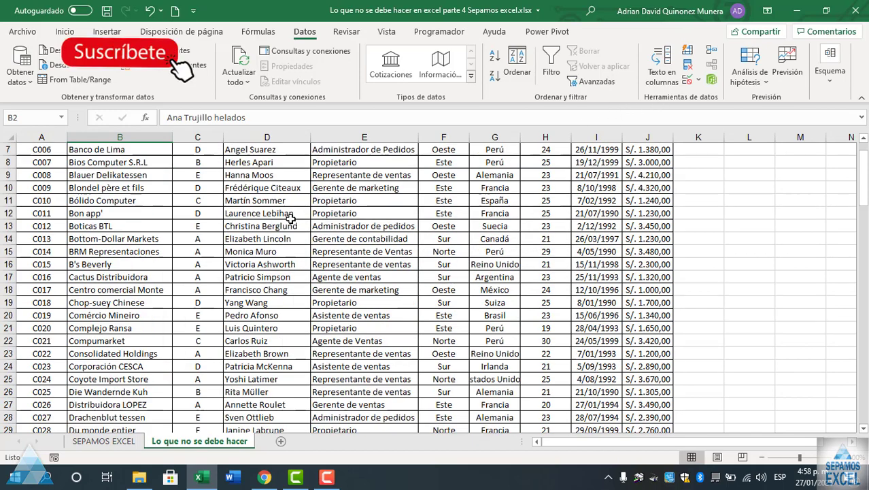
scroll(290, 218, up, 2)
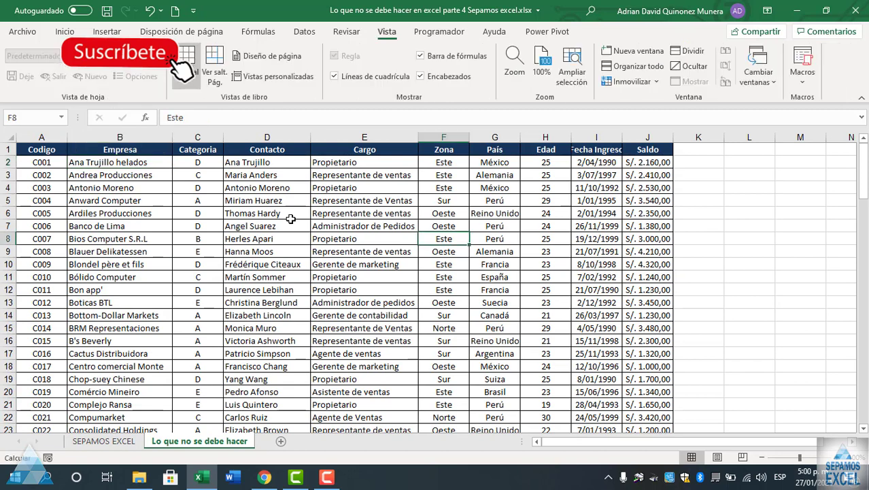
click(65, 31)
click(107, 31)
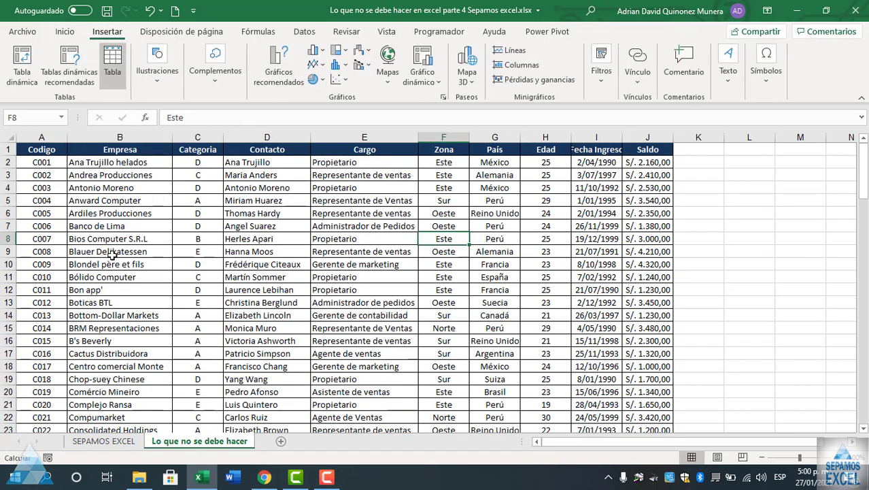
click(43, 151)
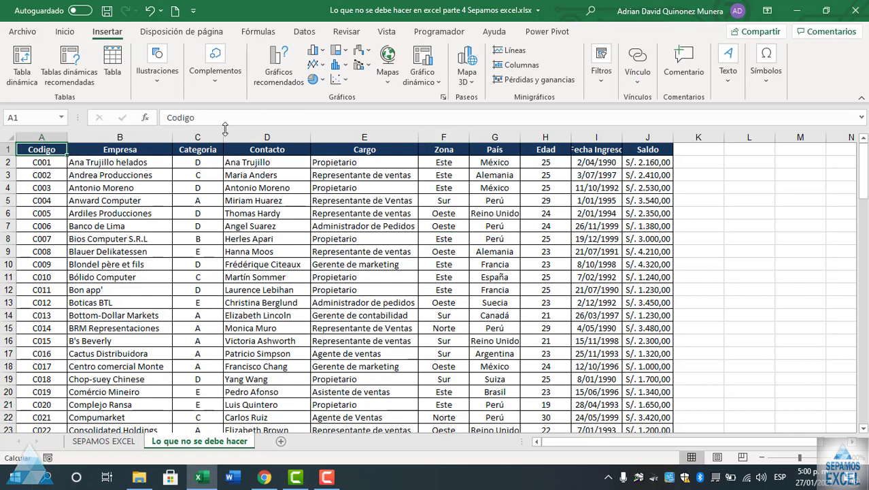
click(269, 82)
click(385, 70)
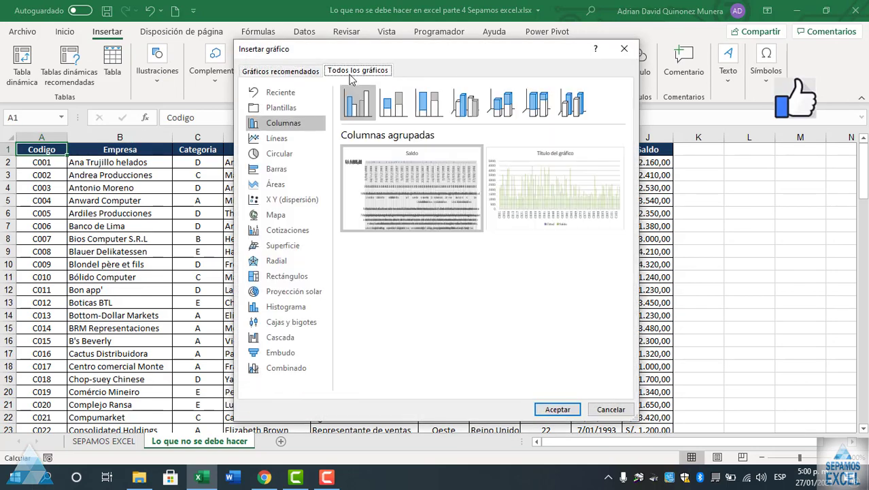
mouse_move(389, 183)
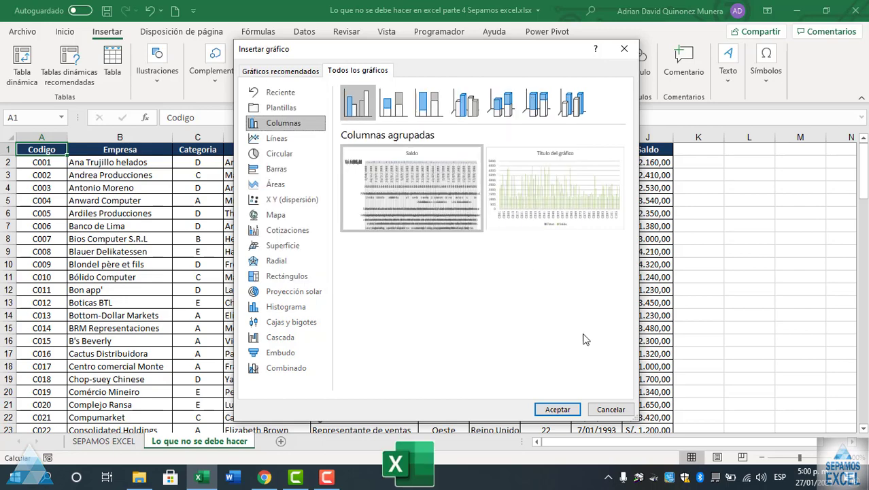
click(610, 410)
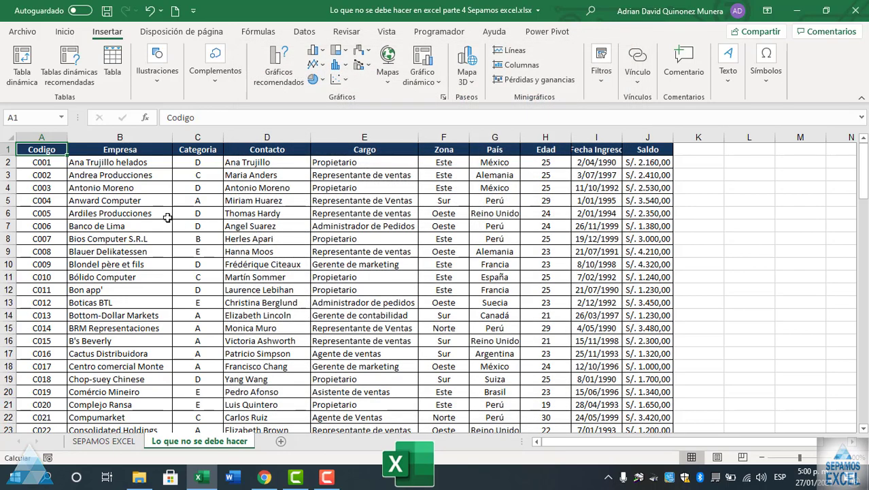
Insert a Columnas agrupadas recommended chart from the País and Edad data in G1:H9.
scroll(167, 221, down, 9)
scroll(161, 251, up, 9)
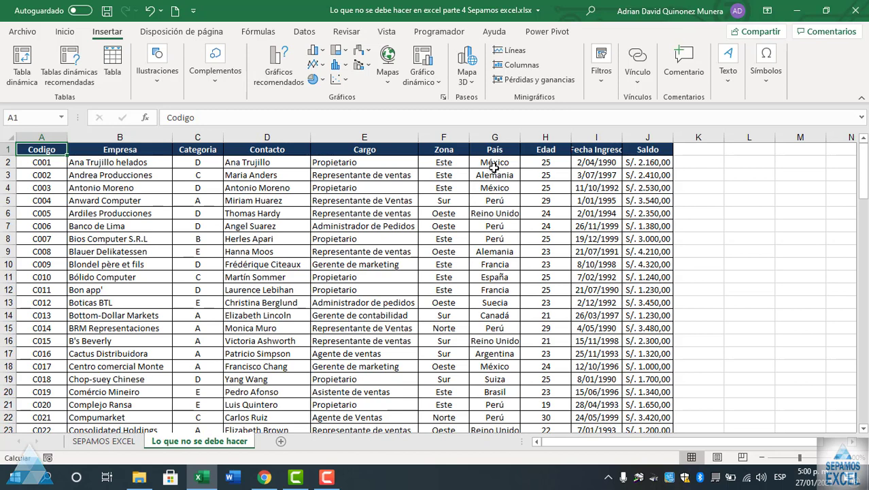
drag(497, 162, 497, 242)
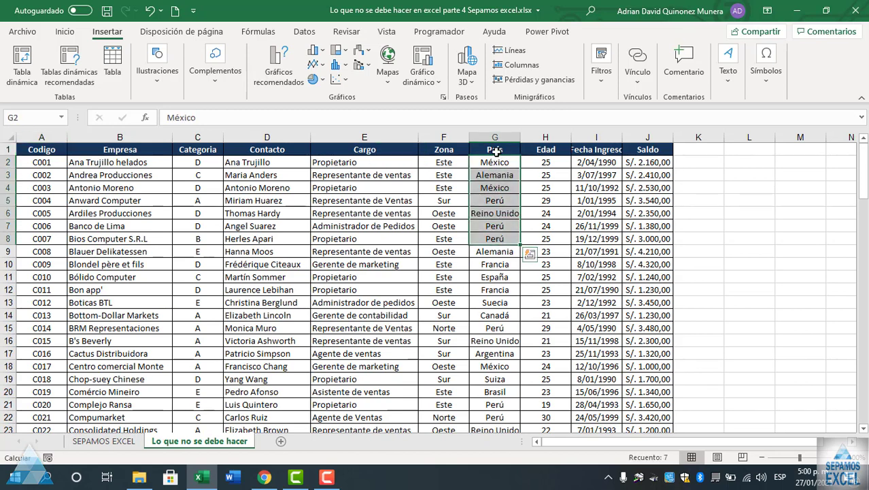
drag(496, 151, 501, 249)
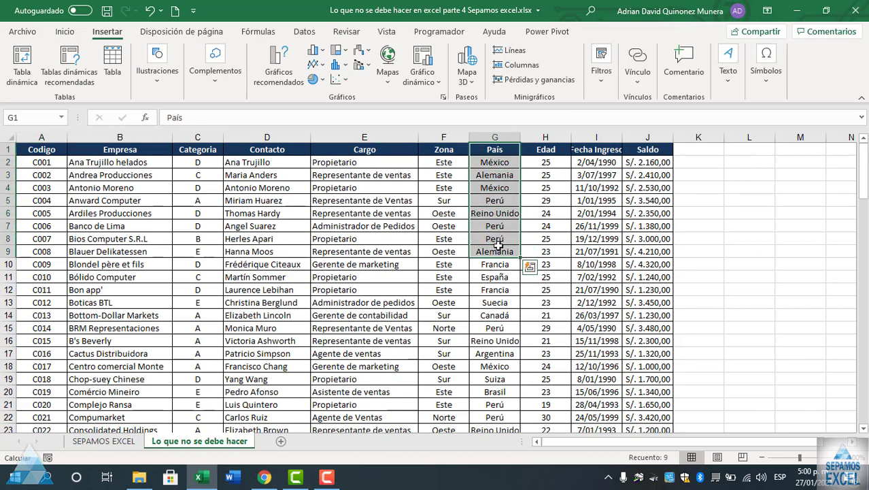
drag(547, 151, 550, 251)
click(280, 68)
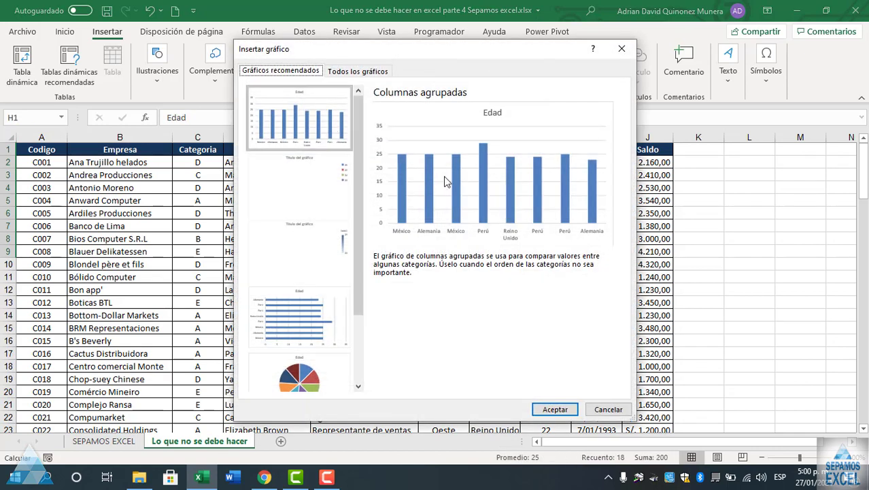
click(556, 410)
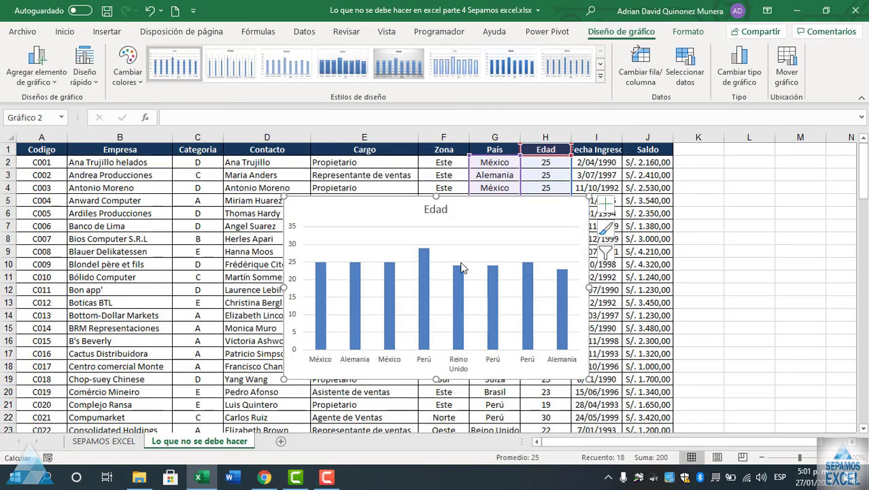
Move the Edad chart over the Categoria to Cargo columns, and delete it from the sheet.
drag(394, 219, 263, 173)
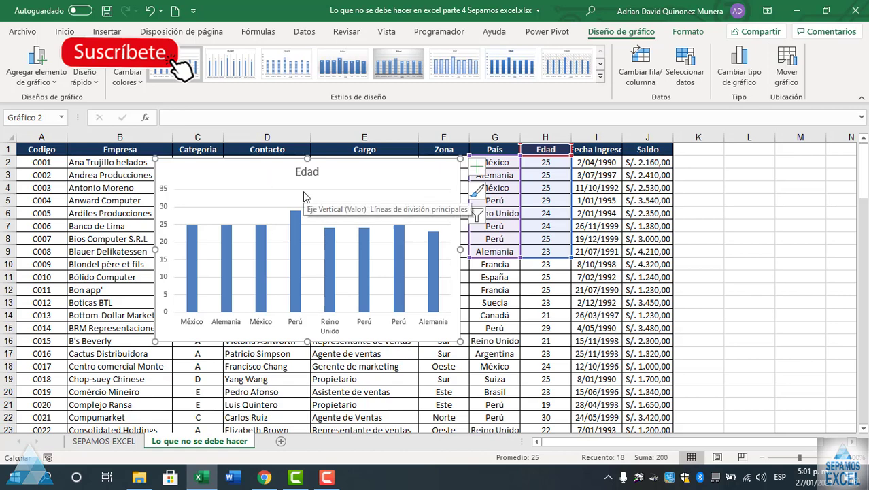
key(Delete)
click(712, 164)
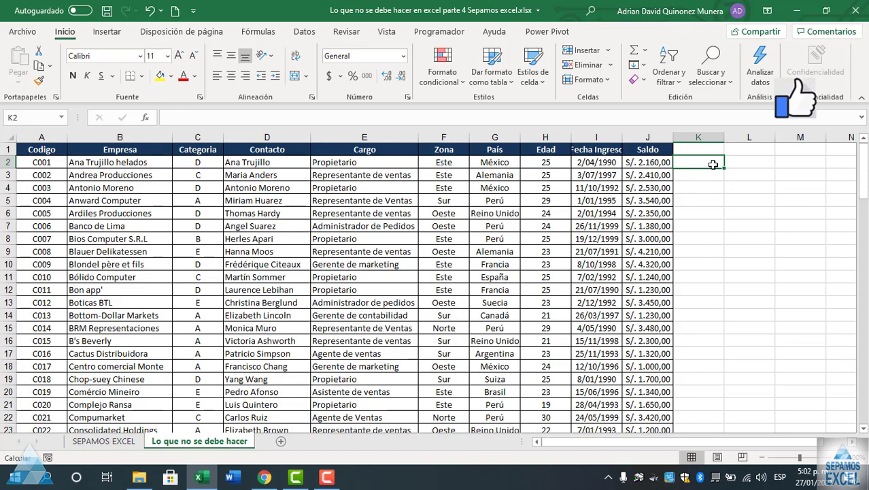
key(ctrl+z)
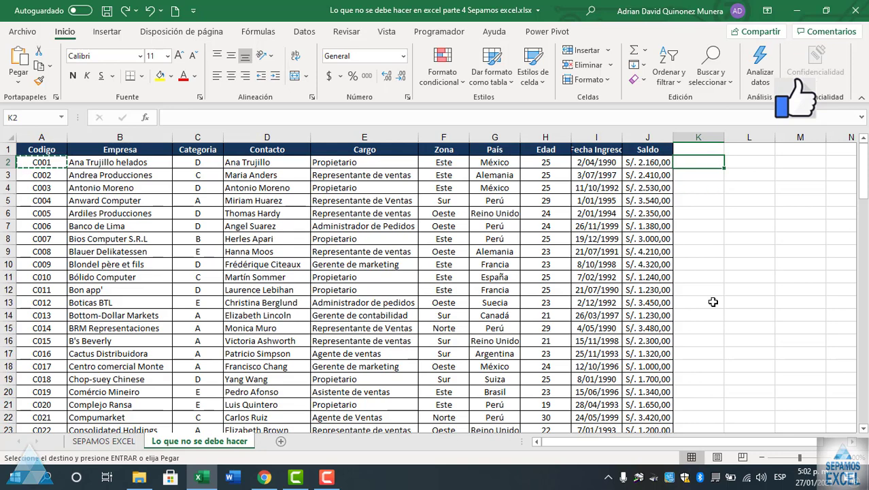
key(Escape)
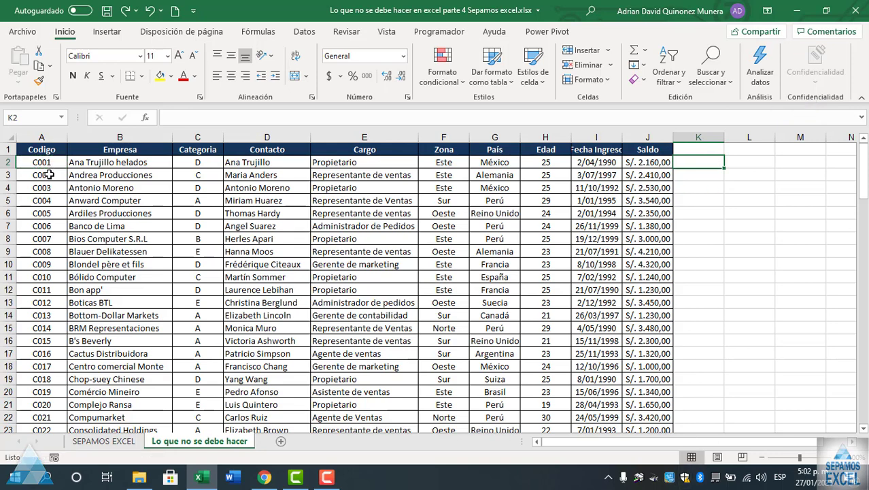
click(49, 164)
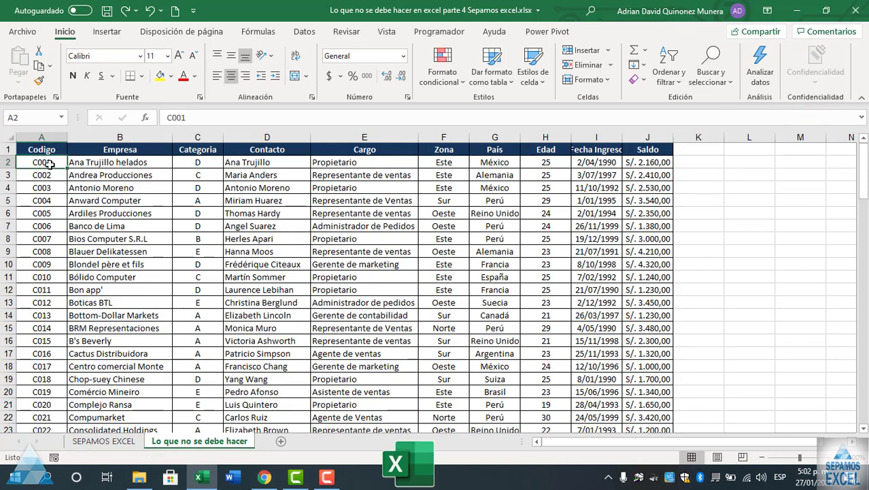
key(ctrl+c)
click(698, 163)
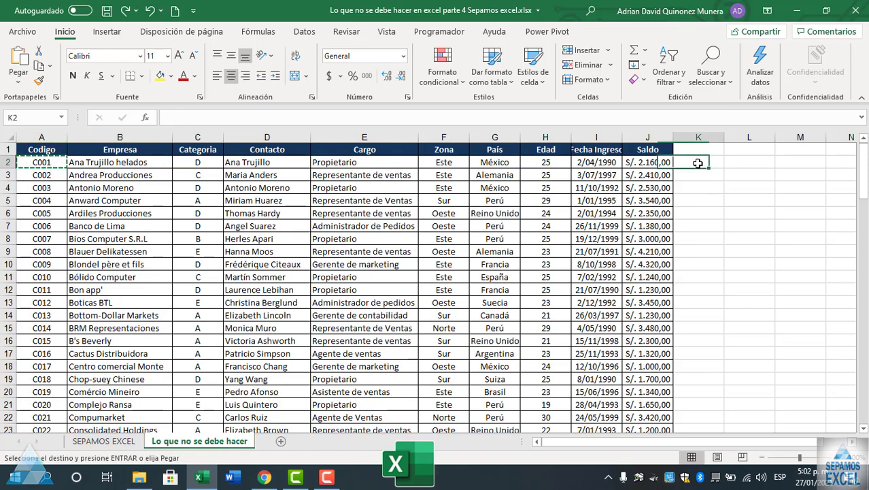
key(ctrl+c)
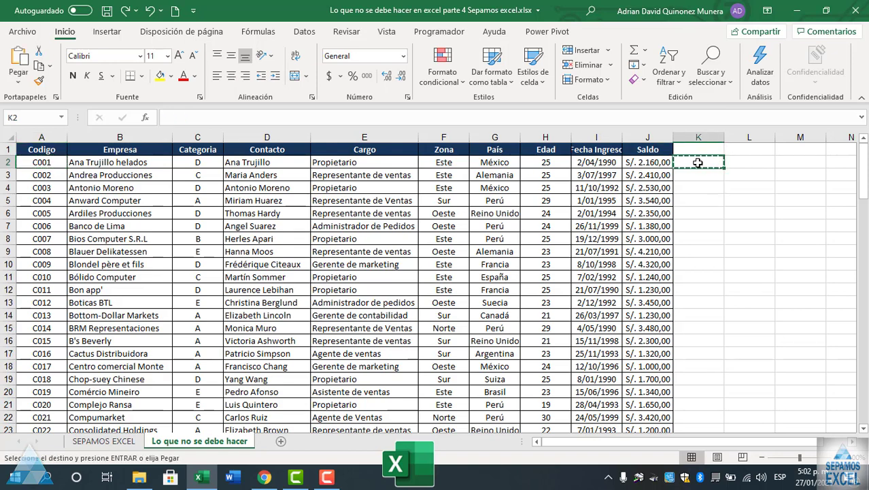
Copy the first company's code from A2 into K2.
click(21, 161)
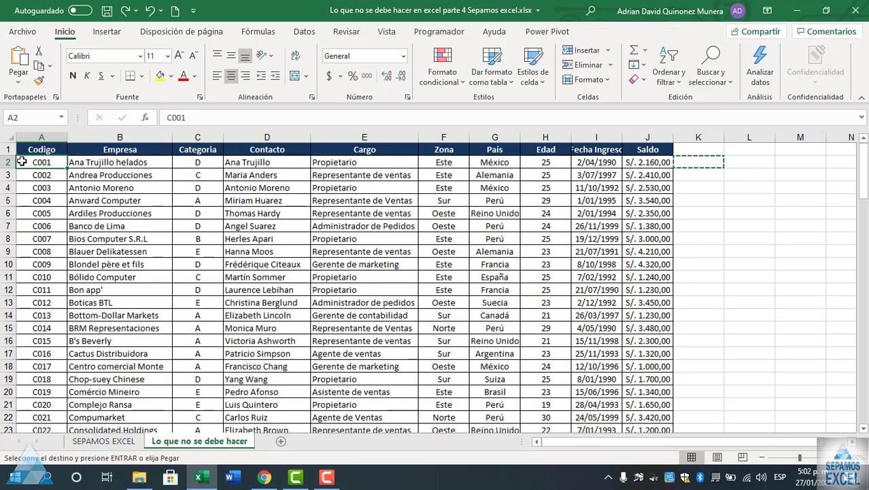
key(ctrl+c)
click(701, 160)
key(ctrl+v)
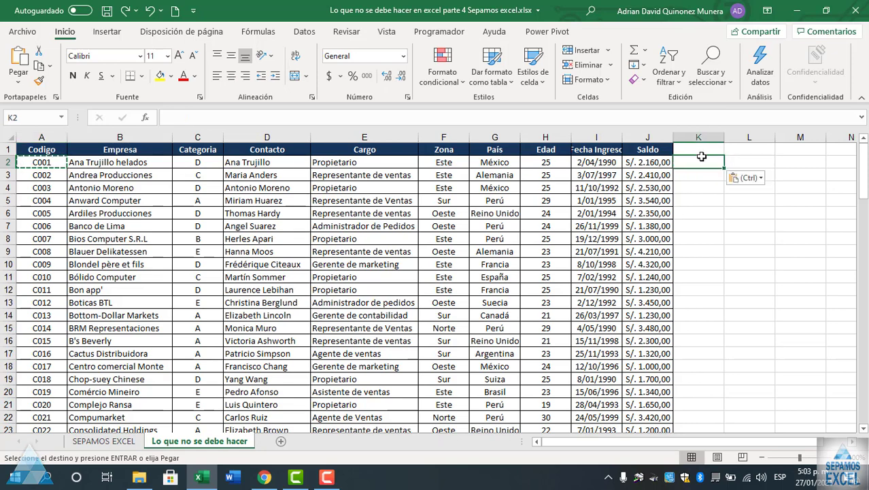
Enter the lookup formula =BUSCARV(K2;B2:C3;1;FALSO) in L2, with a range that leaves out the Codigo column.
click(760, 160)
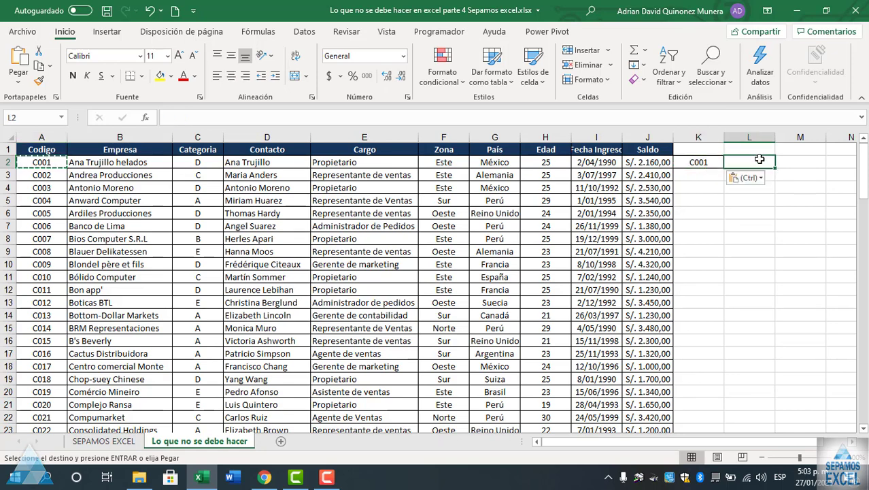
text(=bu)
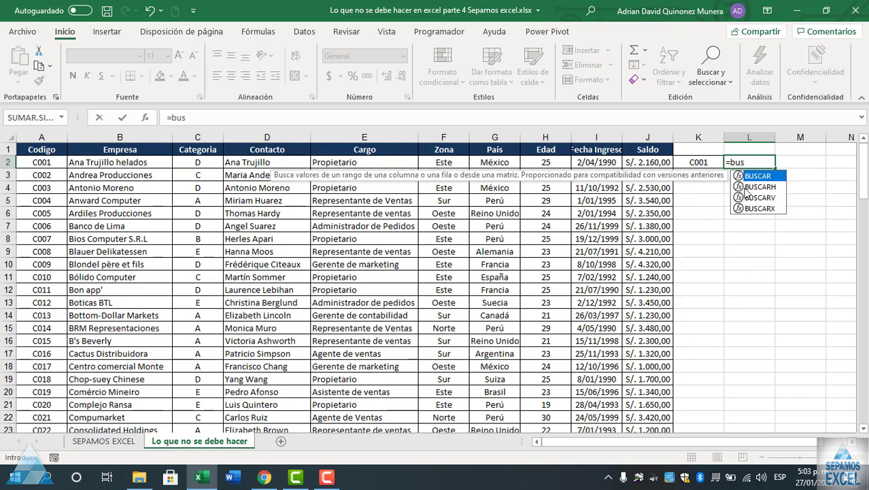
text(s)
double_click(757, 198)
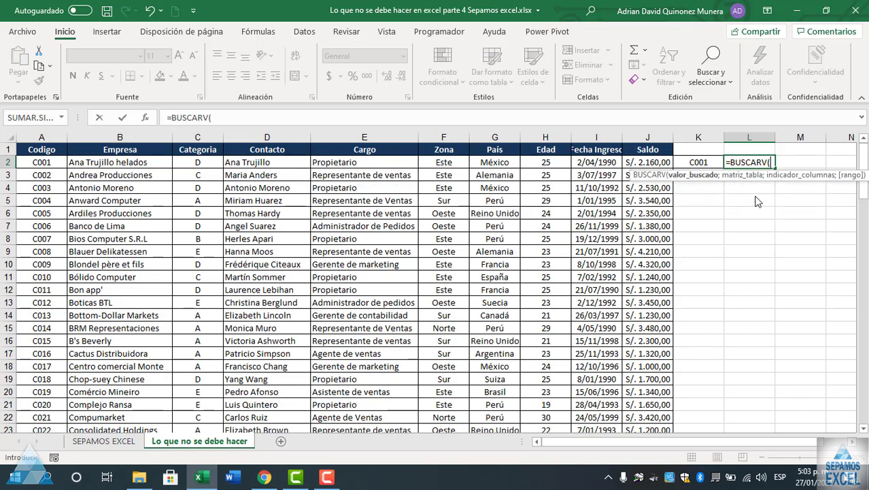
click(699, 163)
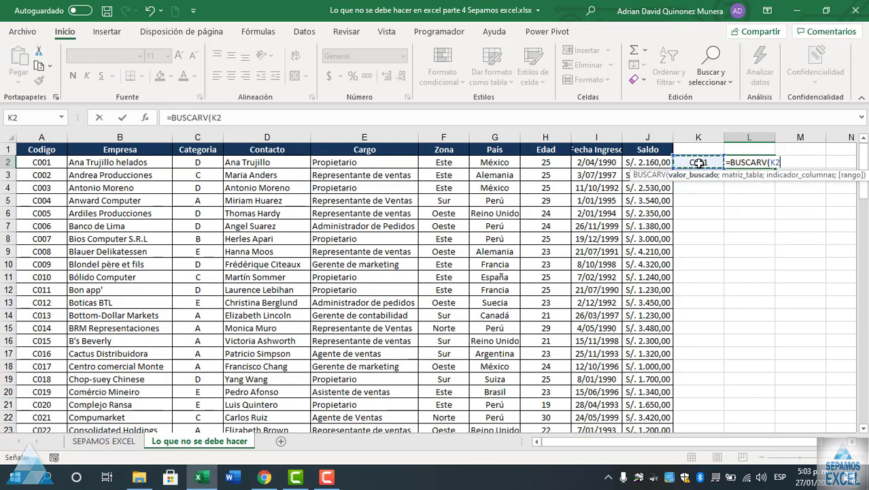
text(;)
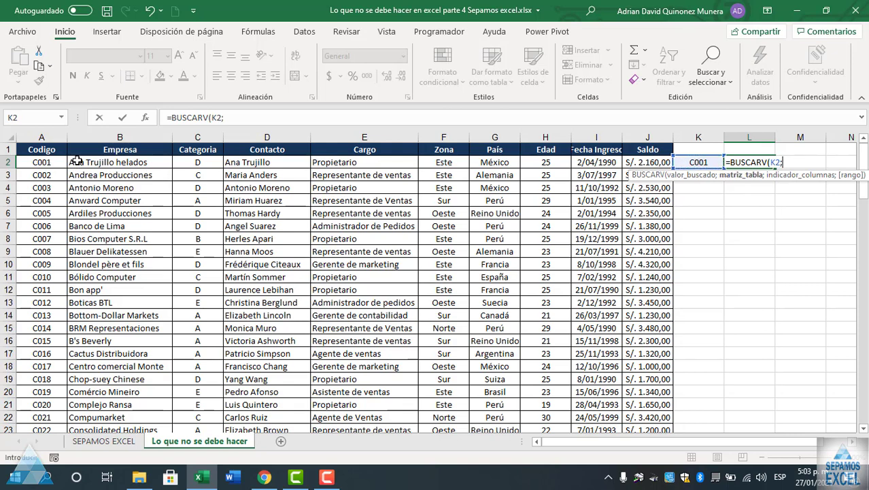
drag(76, 162, 204, 173)
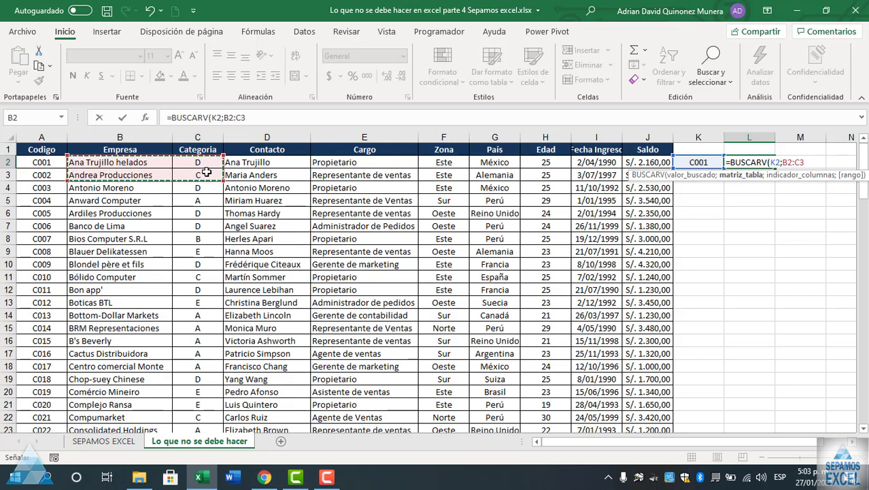
text(;)
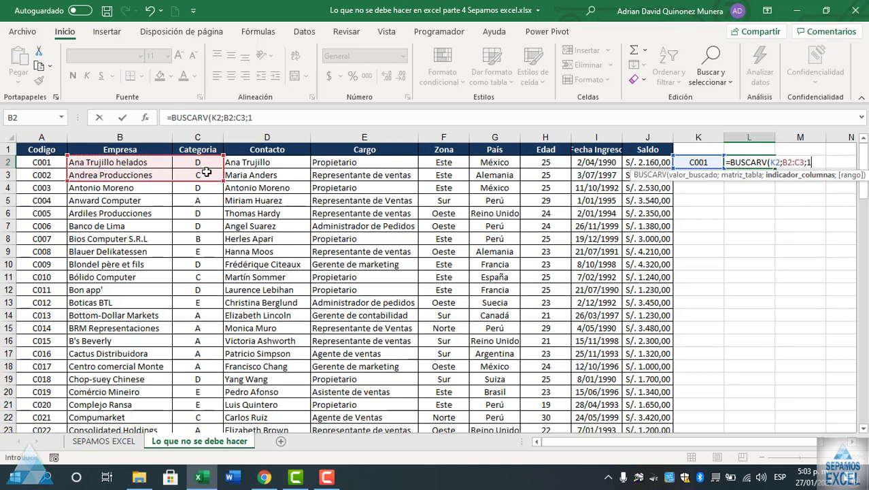
text(1;falos)
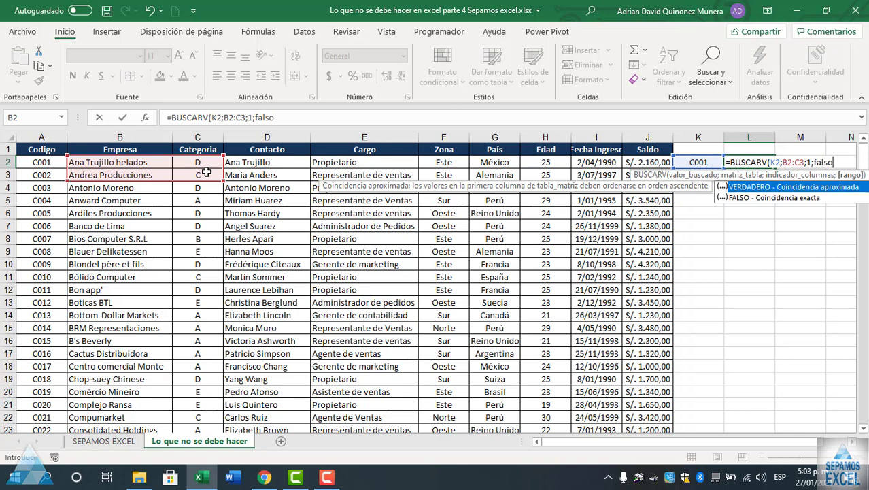
key(Return)
Correct the L2 formula so its table range is A2:C3 and its column index is 2.
click(745, 161)
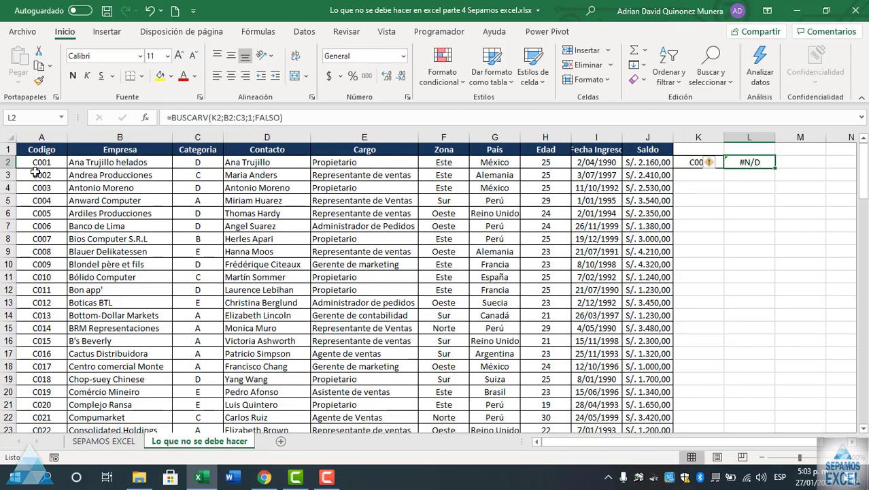
click(229, 119)
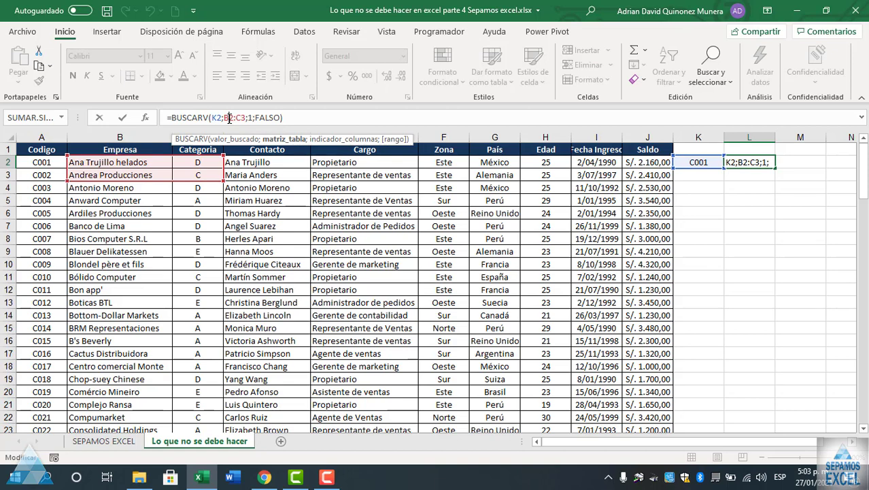
key(BackSpace)
text(a)
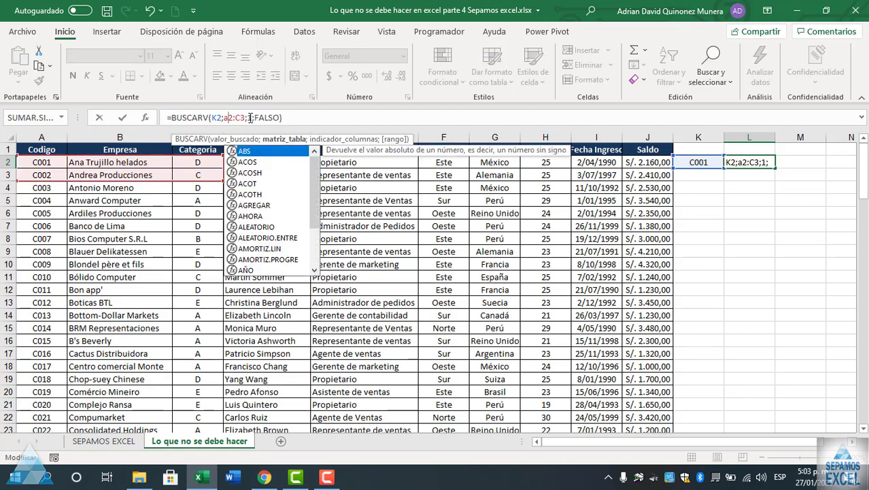
click(249, 117)
key(BackSpace)
text(2)
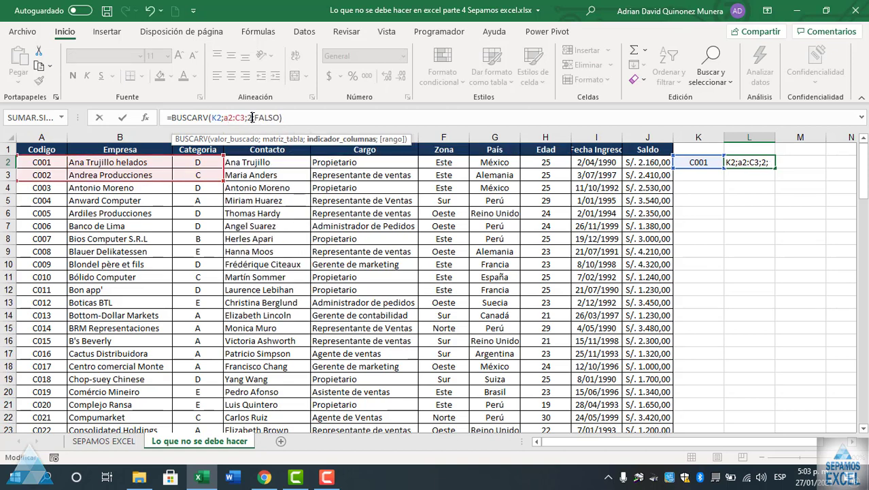
key(Return)
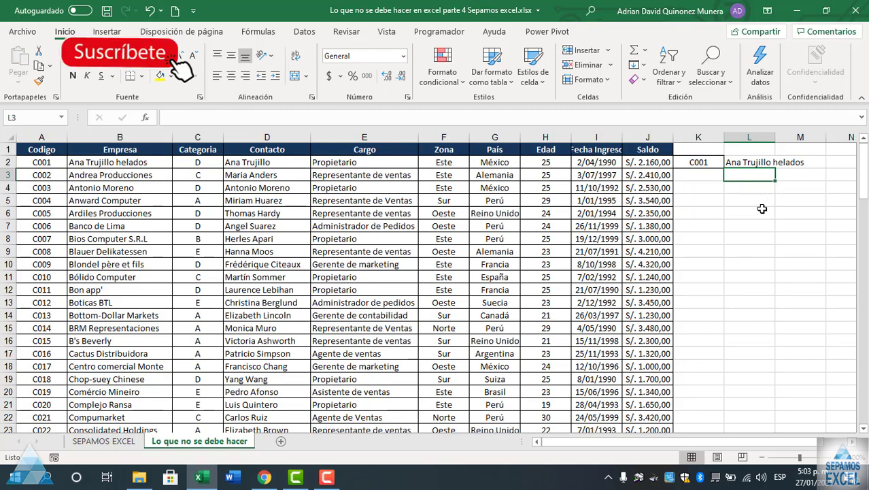
Autofit the widths of the Fecha Ingreso and País columns to their contents.
scroll(615, 244, down, 10)
scroll(623, 264, up, 8)
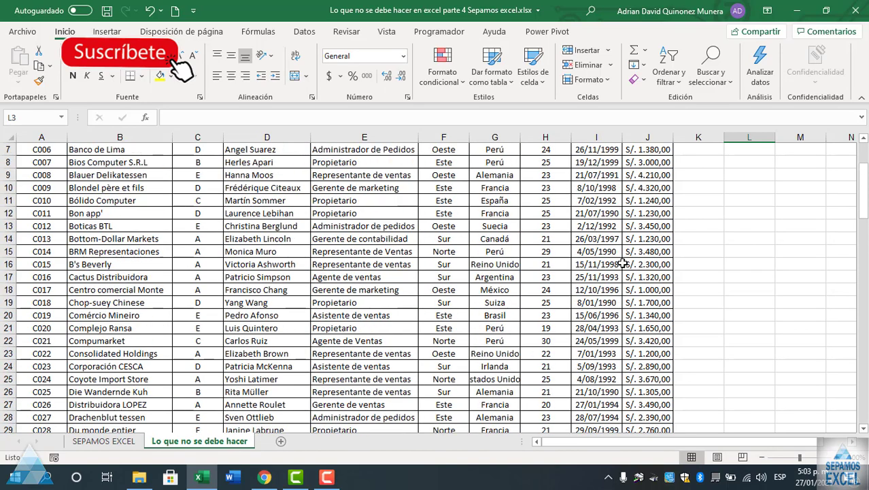
scroll(623, 264, up, 2)
double_click(622, 134)
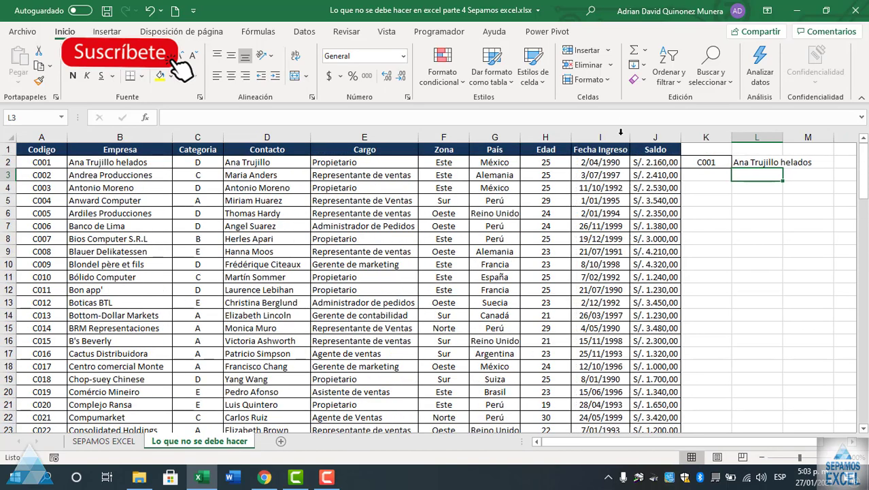
click(610, 164)
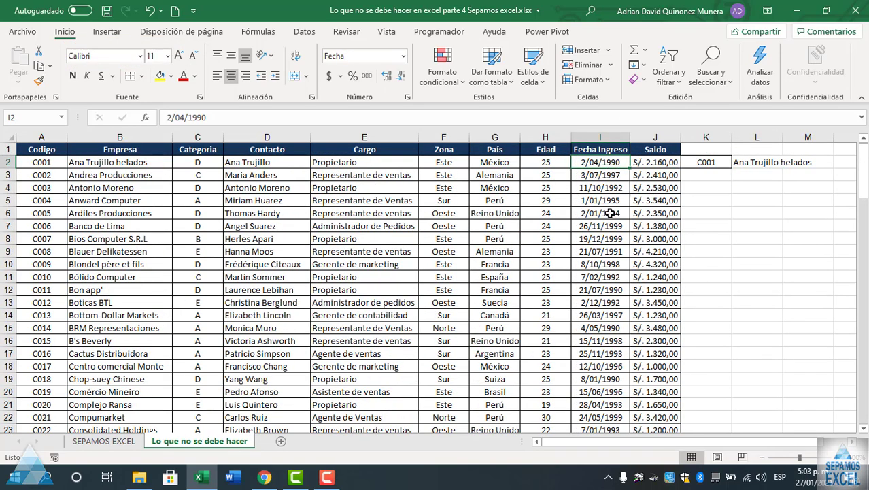
scroll(609, 236, down, 12)
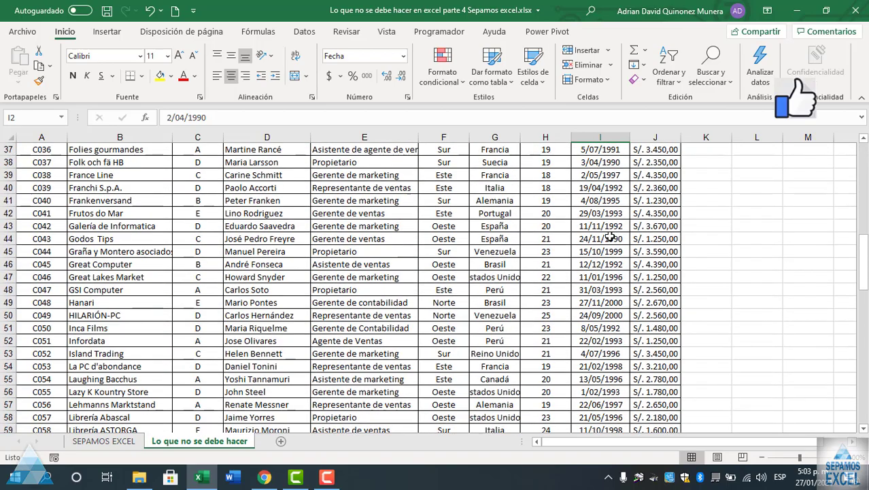
scroll(609, 236, down, 3)
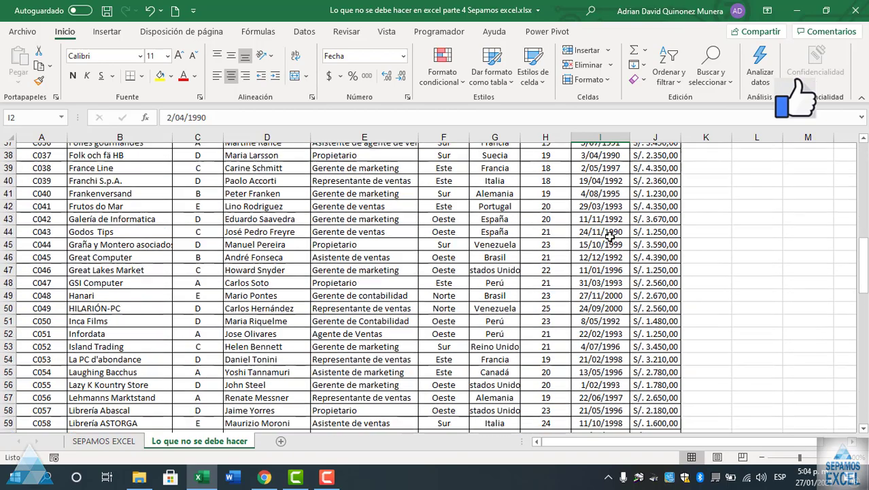
scroll(609, 237, up, 5)
scroll(610, 238, up, 7)
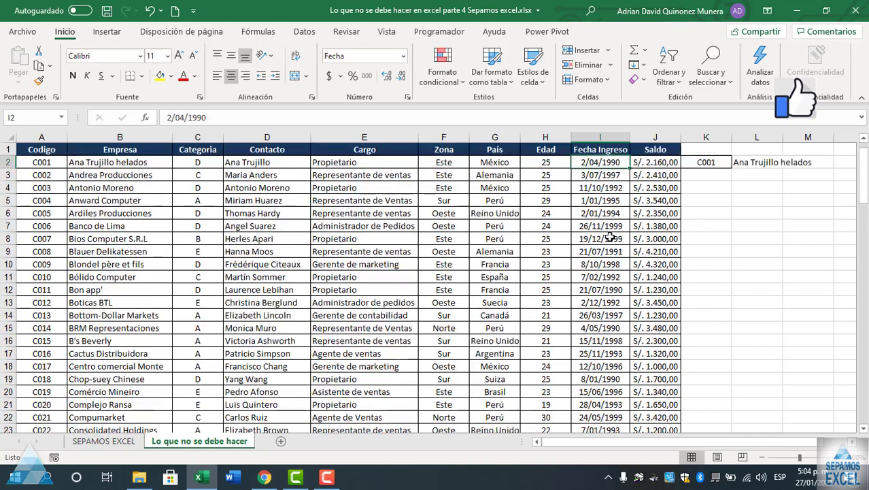
double_click(520, 137)
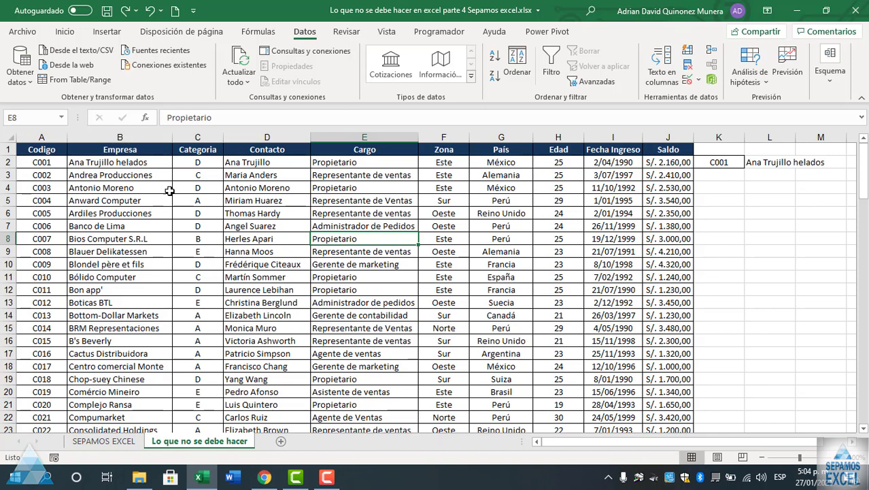
Delete the auxiliary lookup columns K and L beside the company list.
right_click(722, 137)
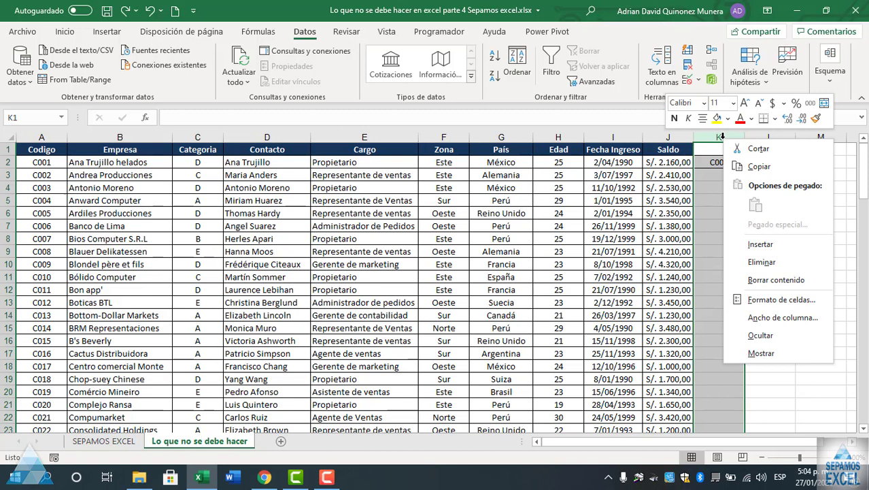
click(767, 262)
right_click(721, 135)
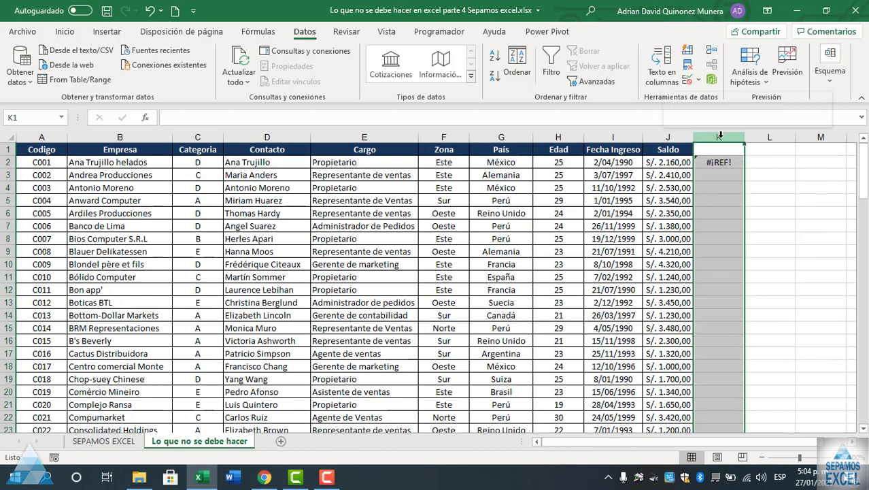
click(757, 265)
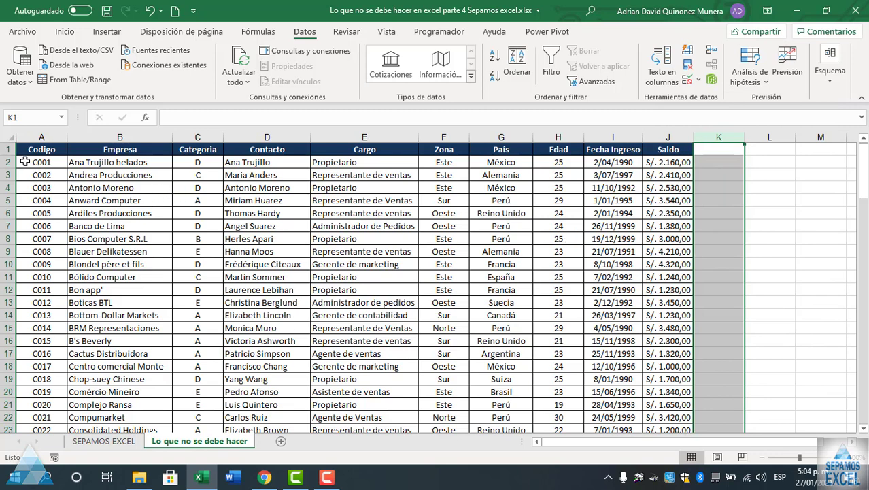
Apply filters to the header row A1:J1 and undo them.
drag(27, 149, 650, 151)
click(551, 75)
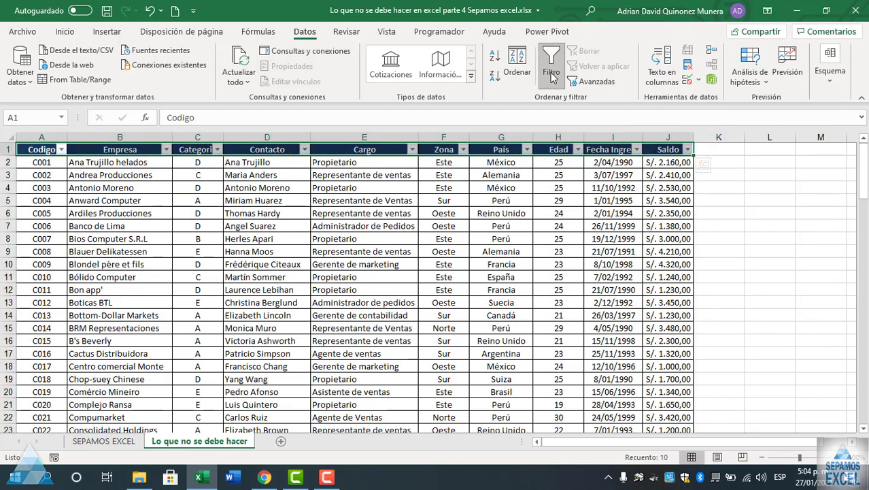
click(477, 188)
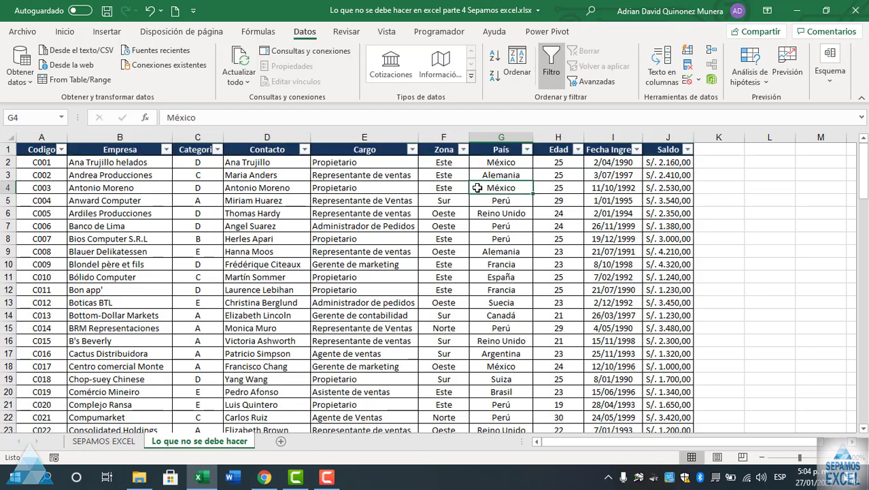
key(ctrl+z)
click(234, 213)
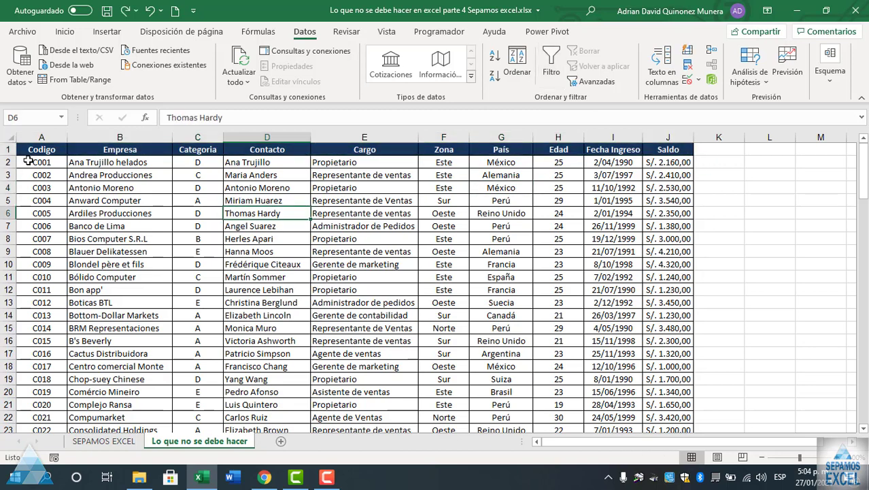
Try applying filters to the first data row A2:J2, inspecting the Codigo column's filter list before undoing them.
drag(28, 161, 664, 168)
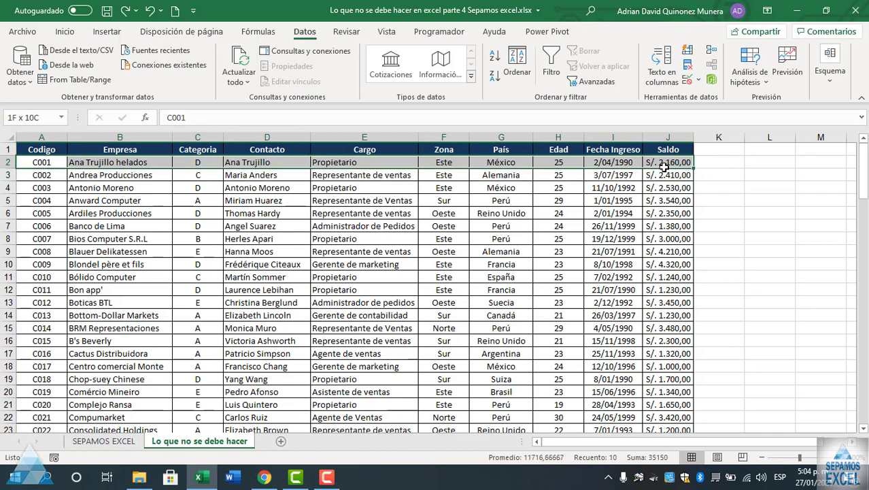
click(553, 72)
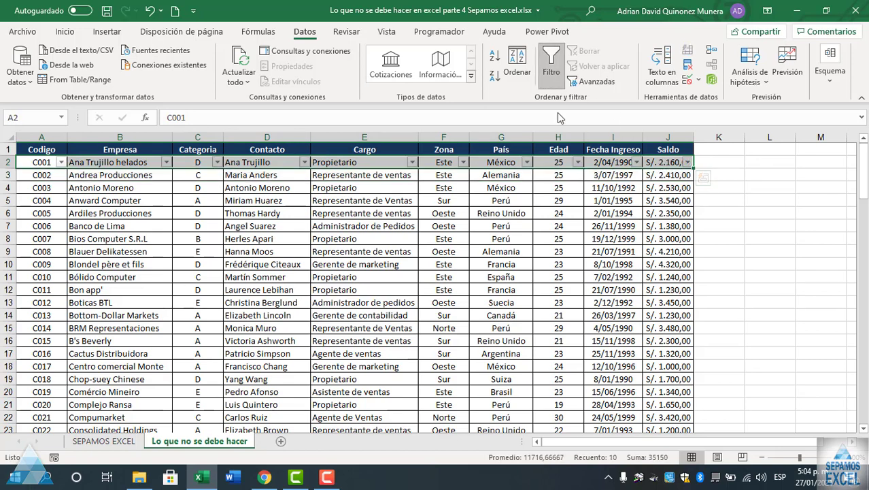
click(95, 199)
click(62, 163)
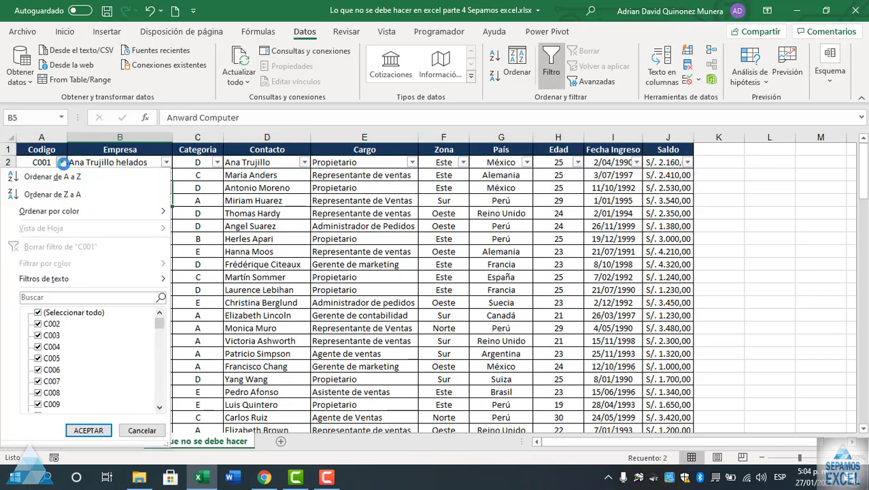
mouse_move(161, 323)
mouse_down()
mouse_move(160, 353)
mouse_move(162, 320)
mouse_up()
click(229, 238)
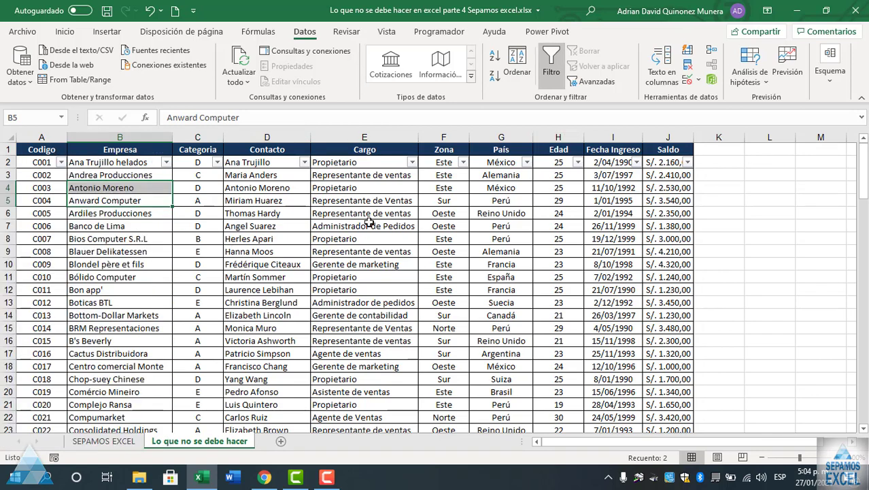
key(ctrl+z)
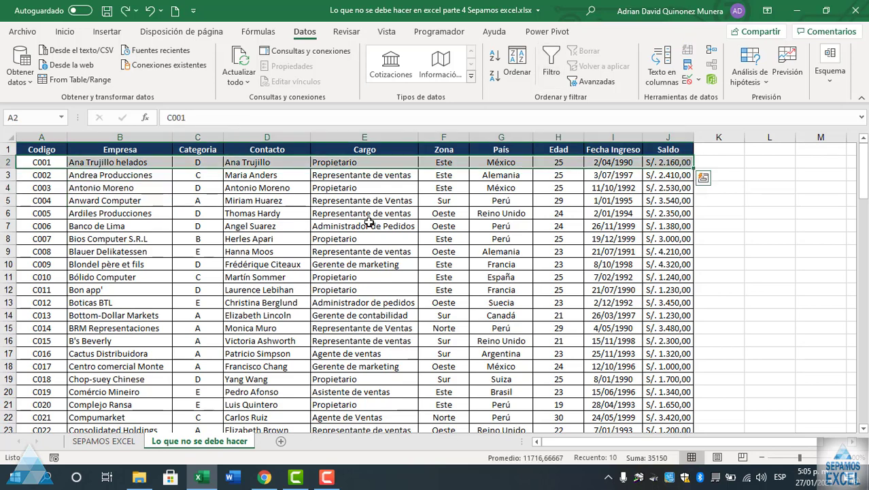
Start an "Es mayor que" conditional formatting rule on the first company's row, A2:J2.
click(346, 32)
click(385, 32)
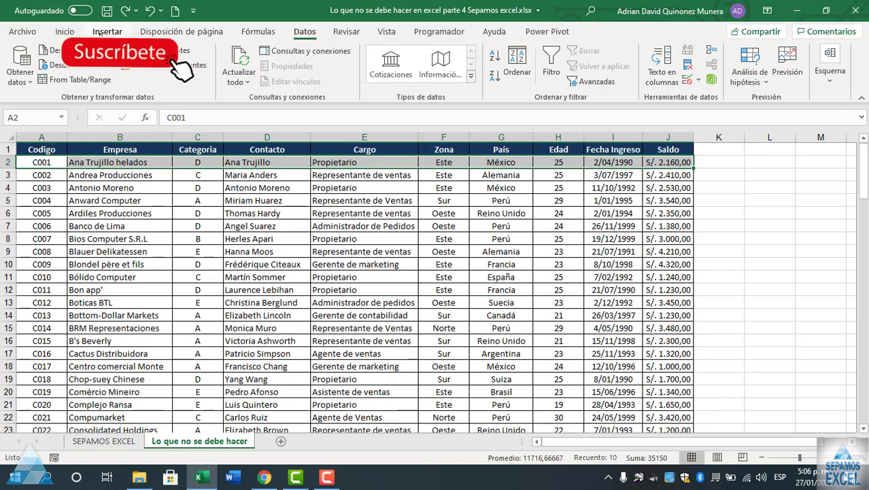
click(99, 32)
click(80, 32)
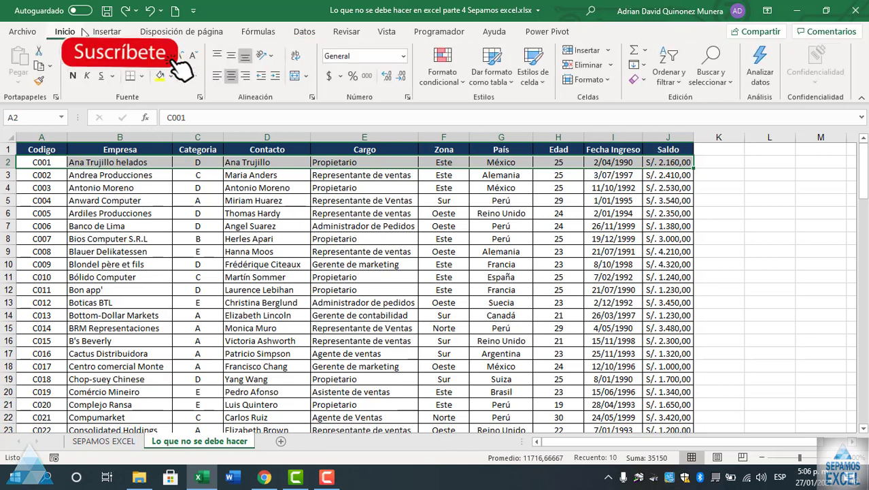
click(459, 86)
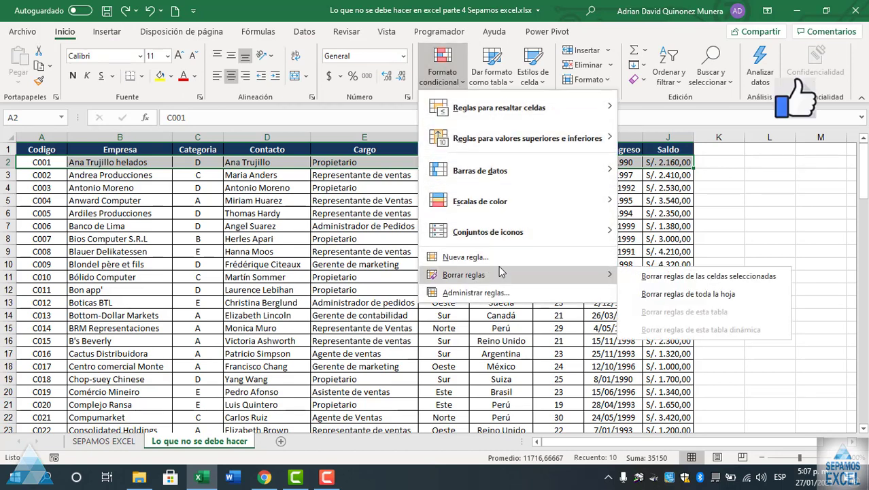
mouse_move(508, 111)
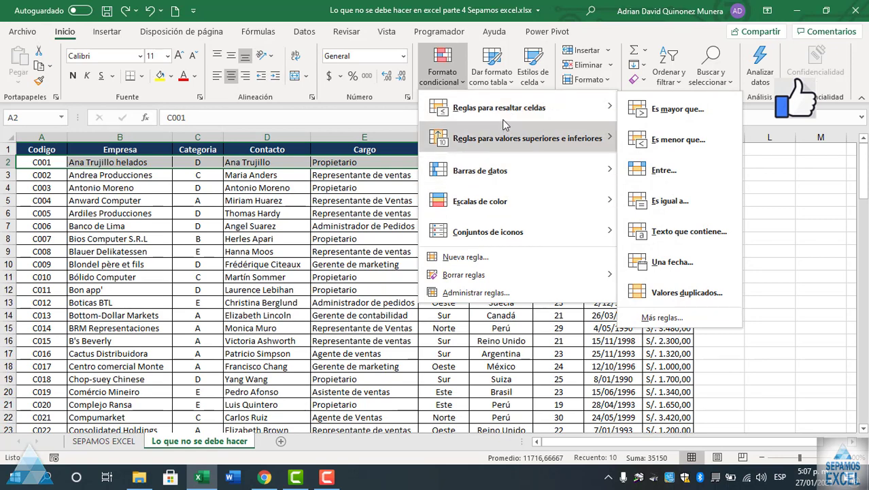
click(643, 111)
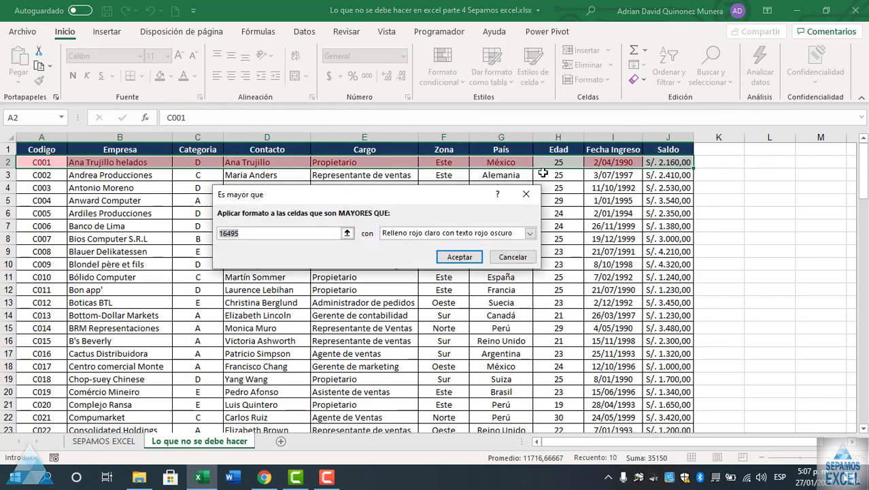
Try 2000 as the greater-than threshold of the formatting rule and clear it.
drag(387, 198, 437, 215)
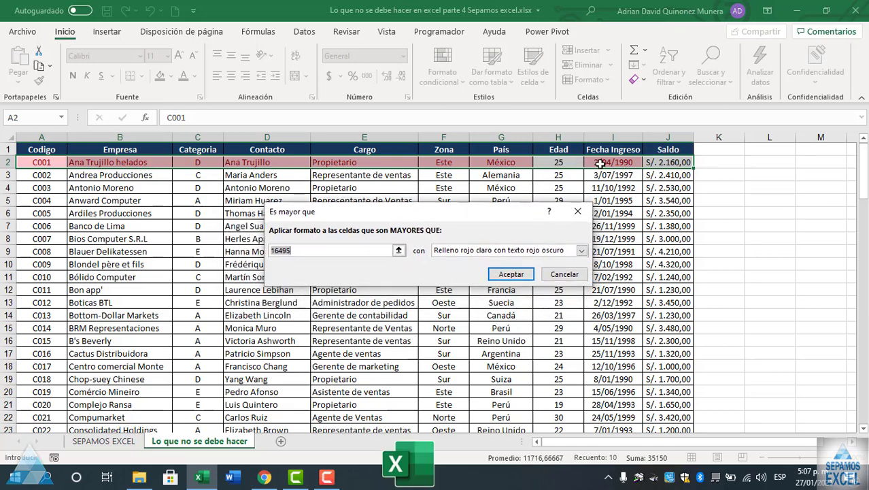
click(399, 249)
click(454, 233)
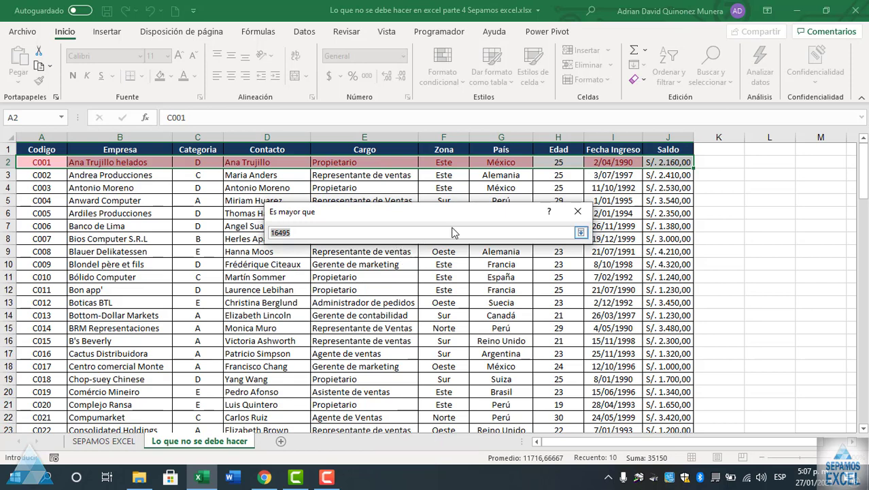
click(455, 233)
click(580, 233)
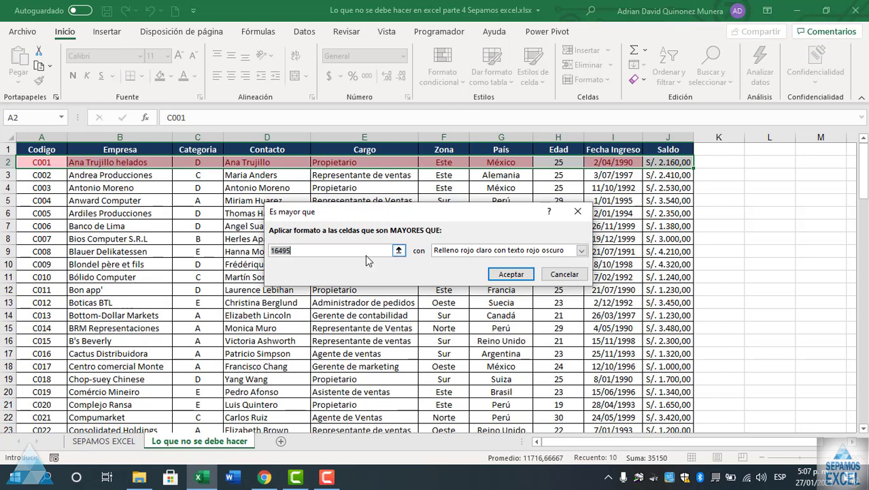
text(2000)
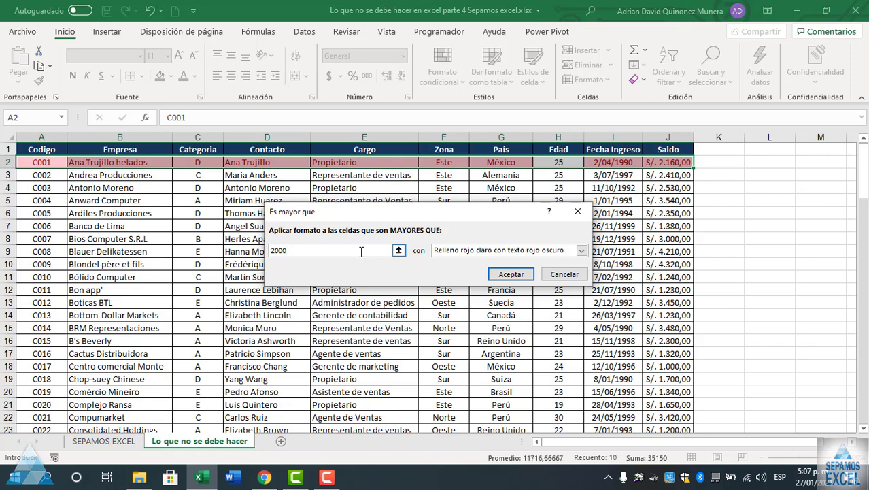
key(BackSpace)
key(BackSpace)
key(BackSpace)
key(BackSpace)
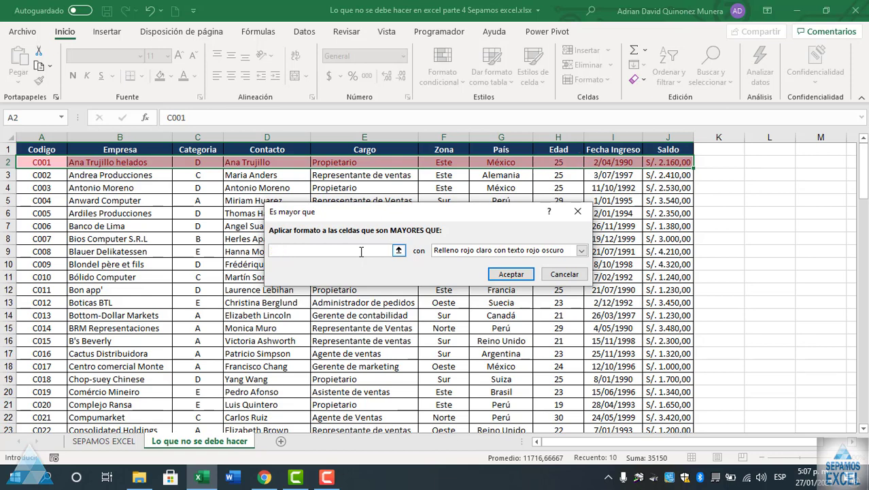
Try 1900 and 19000 as the threshold, and cancel the conditional formatting rule.
text(1900)
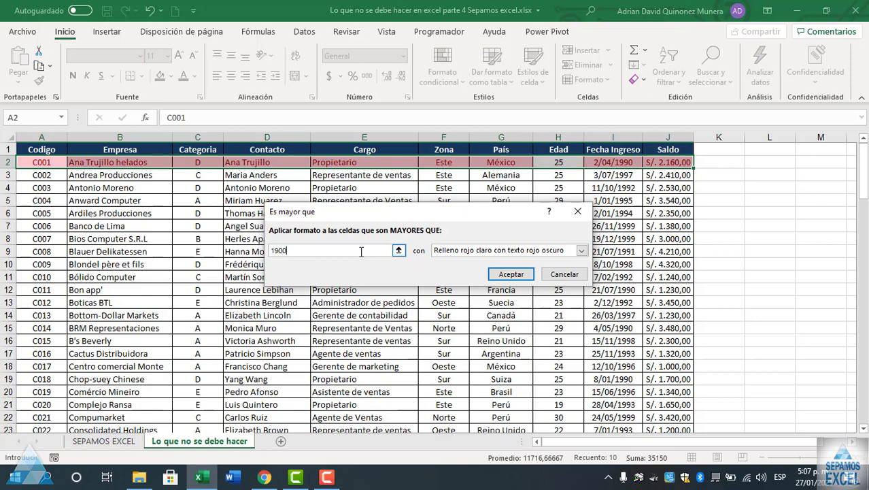
text(0)
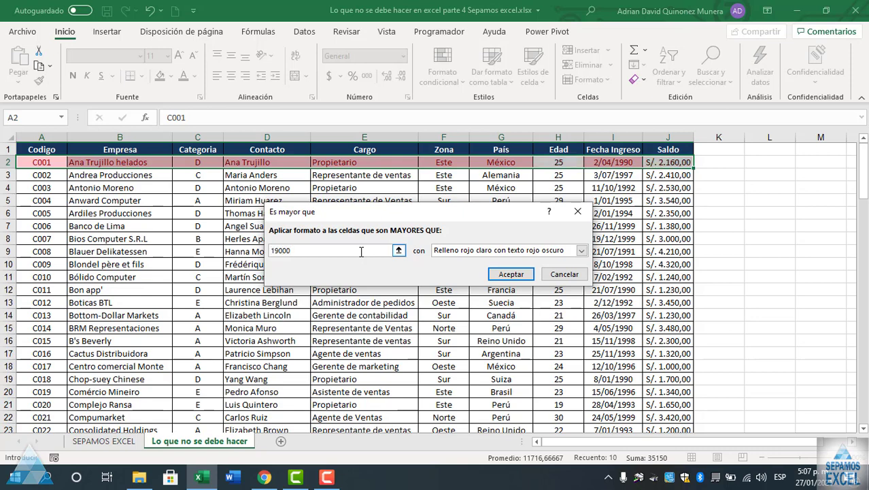
key(BackSpace)
key(BackSpace)
key(BackSpace)
key(BackSpace)
key(BackSpace)
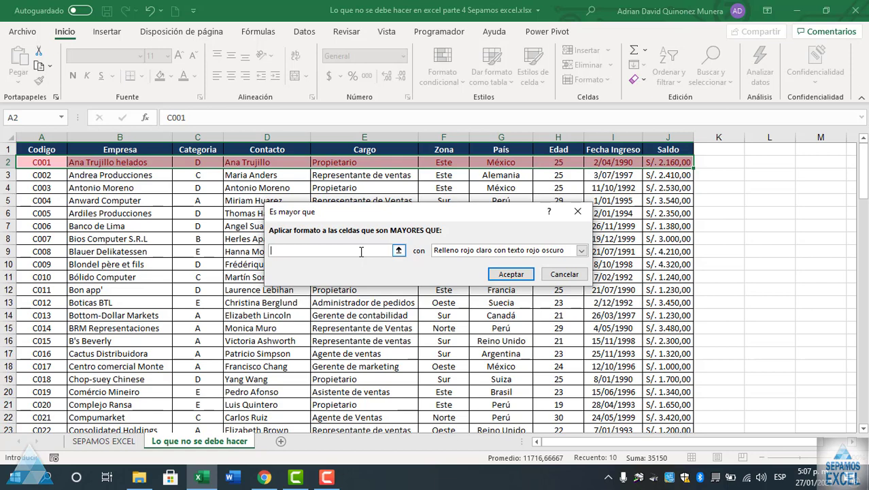
click(564, 274)
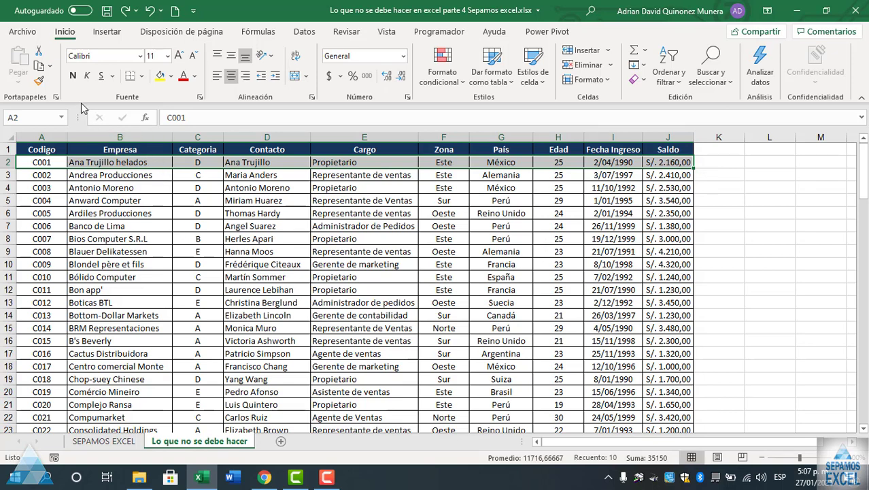
Check the print preview of the company list and return to the worksheet.
click(214, 234)
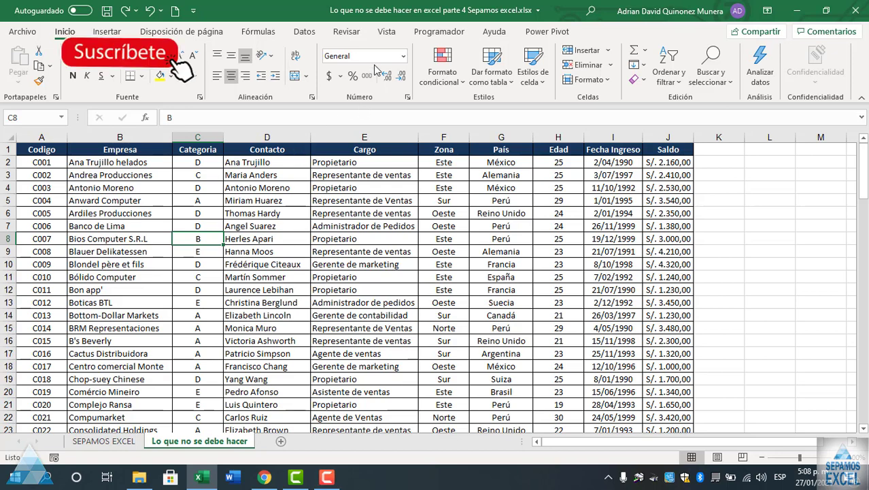
click(382, 40)
click(321, 214)
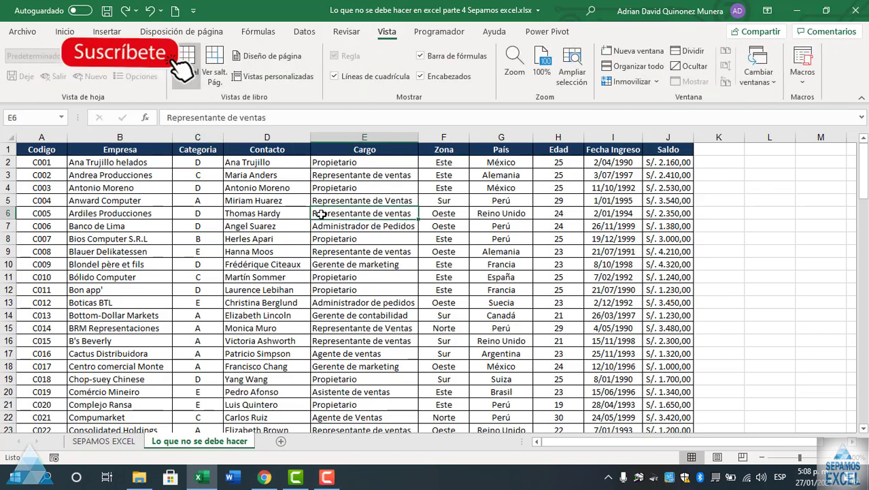
key(ctrl+p)
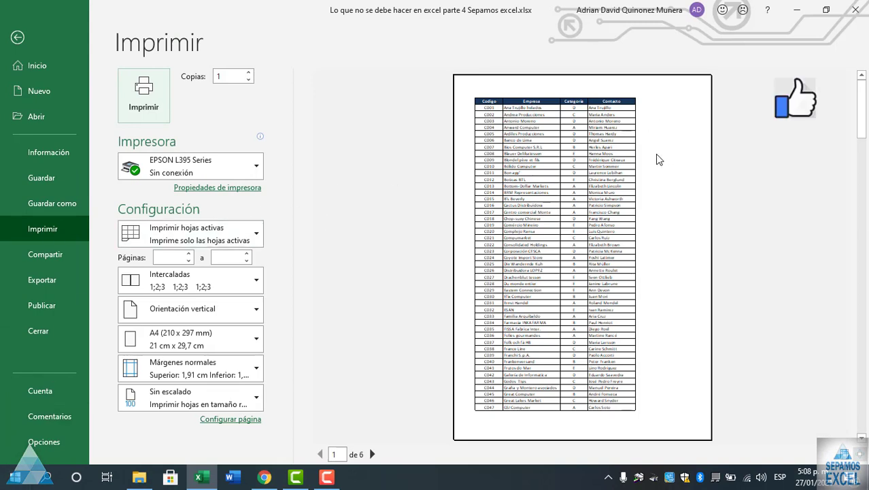
click(17, 38)
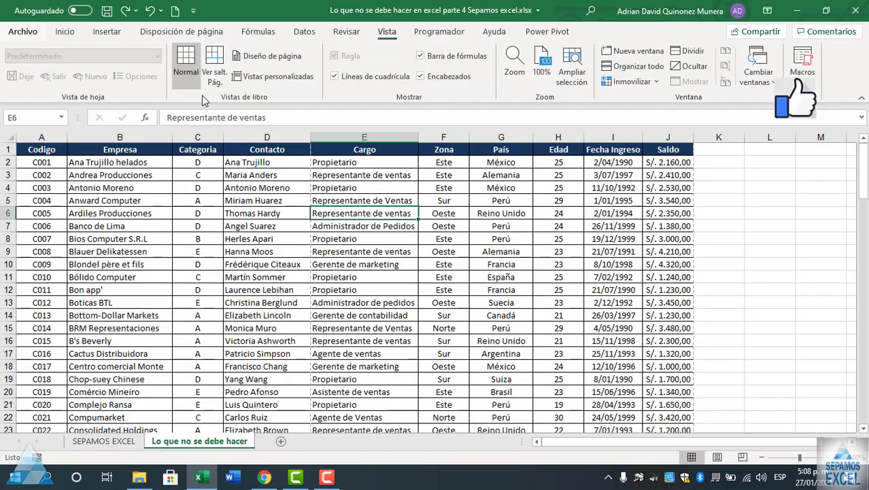
Switch the sheet to page break preview and review how the company list is divided into pages.
click(215, 63)
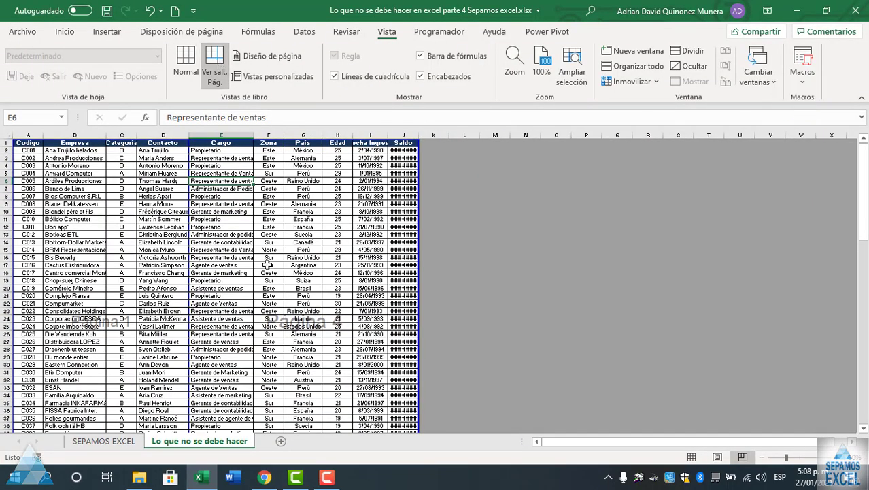
scroll(234, 276, down, 6)
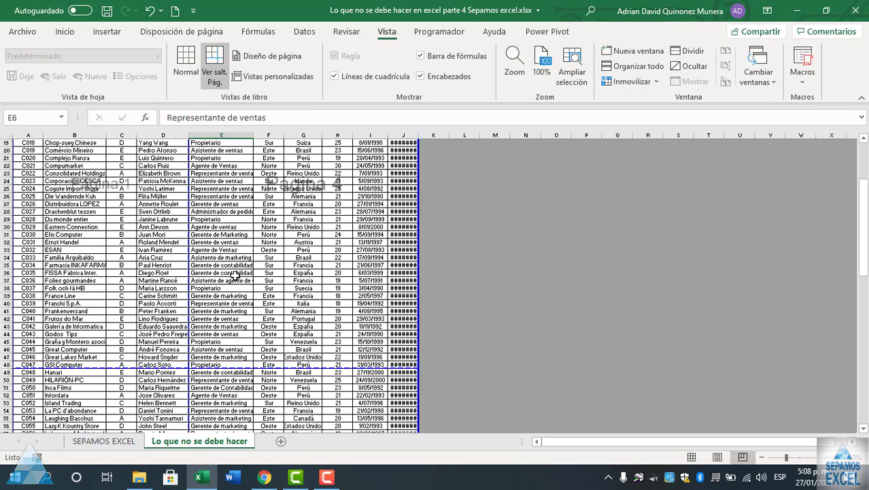
scroll(235, 276, down, 5)
scroll(231, 272, up, 8)
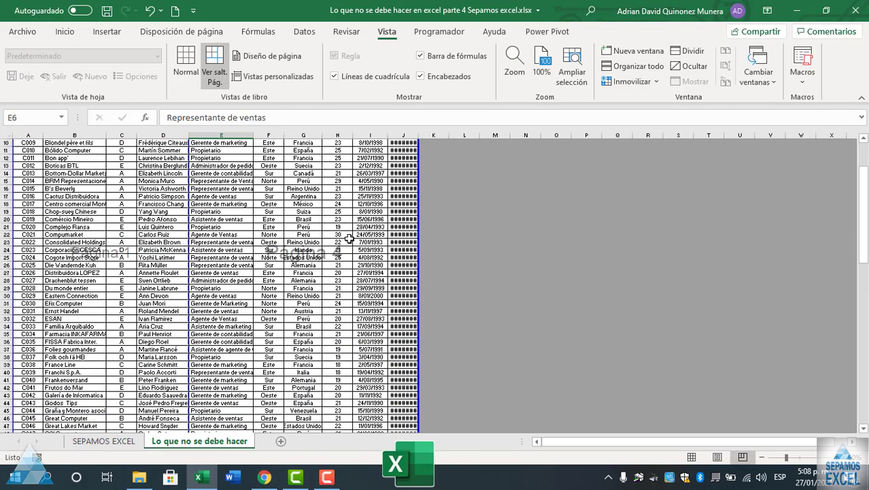
scroll(348, 238, up, 3)
scroll(246, 261, down, 20)
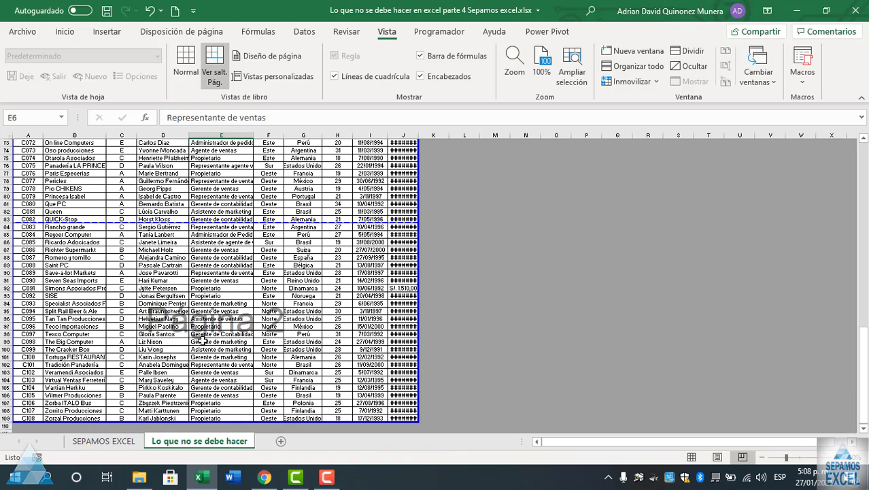
scroll(198, 337, up, 13)
scroll(196, 328, up, 11)
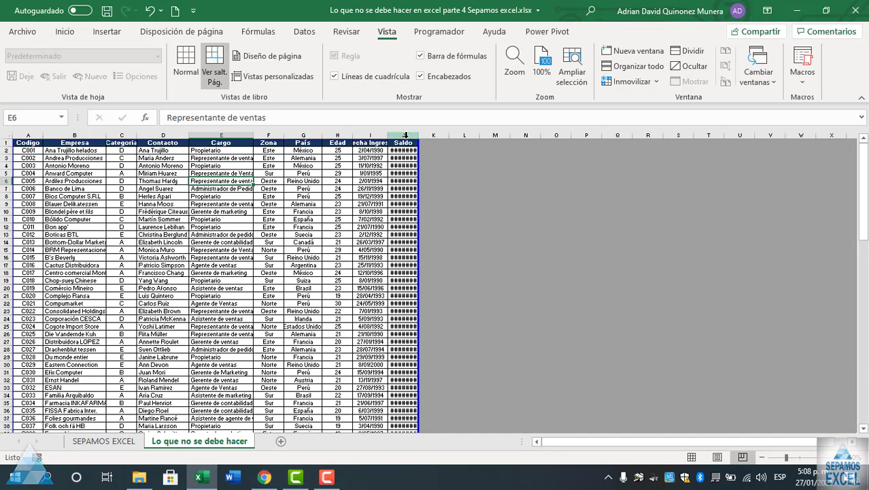
Move the upper print area boundary below row 1 so the header row is left out.
drag(405, 139, 405, 147)
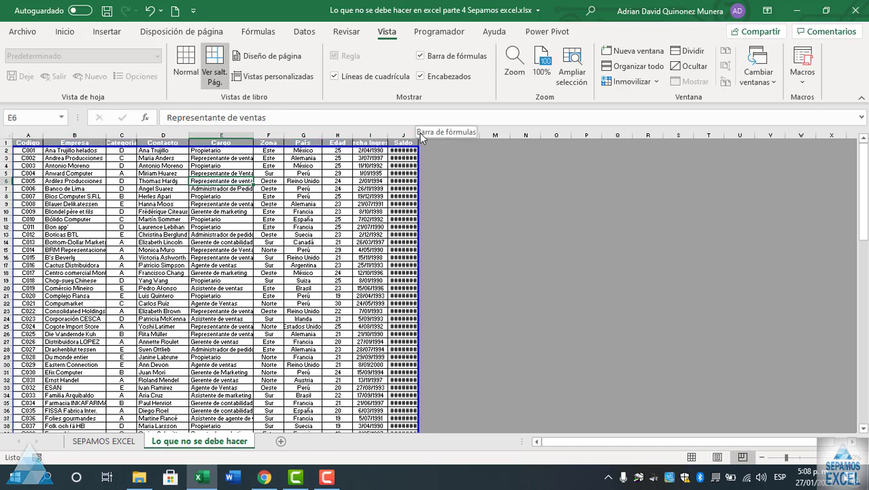
Return the sheet to normal view and check the print preview of the list without its header row.
click(186, 65)
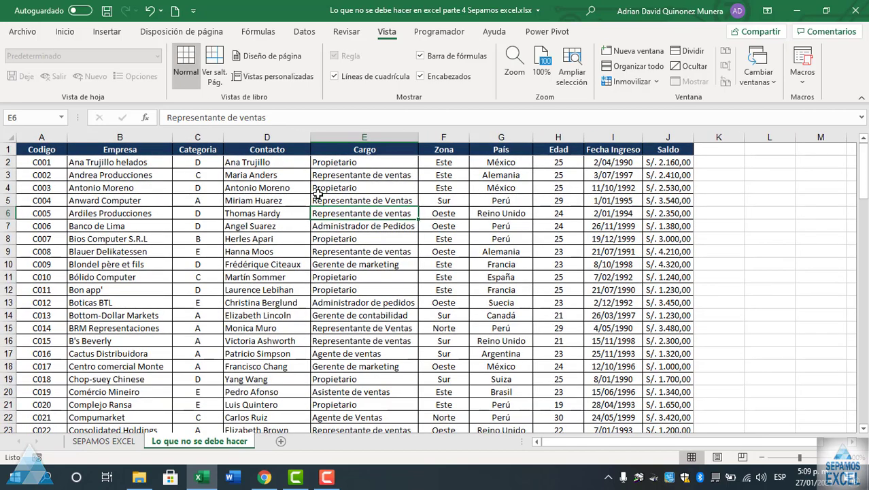
key(ctrl+p)
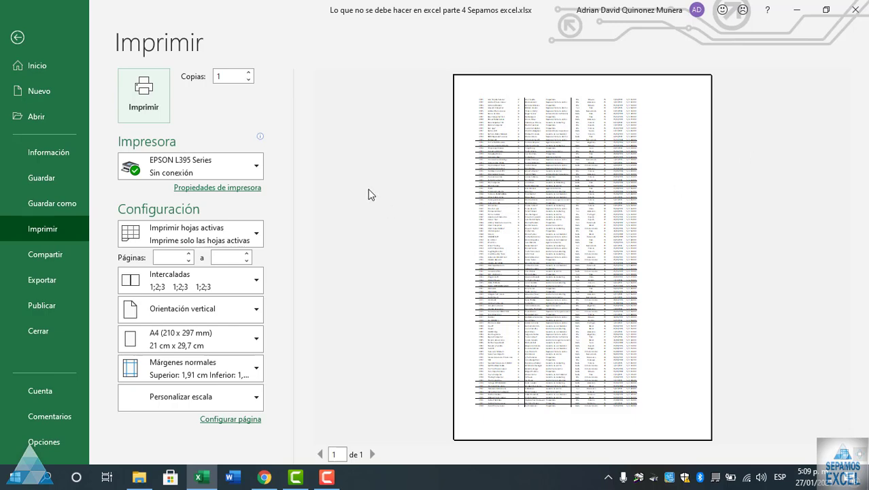
click(19, 38)
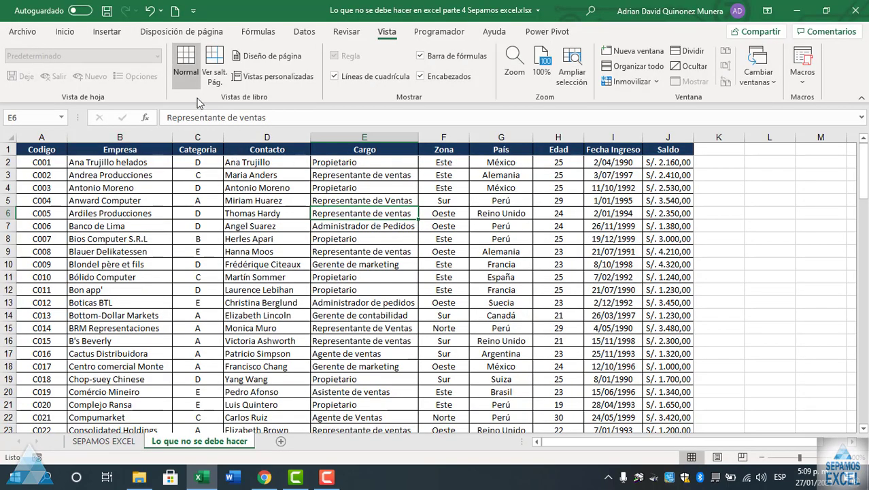
Move the upper print area boundary back above row 1, and review the print preview and the available printers.
click(214, 83)
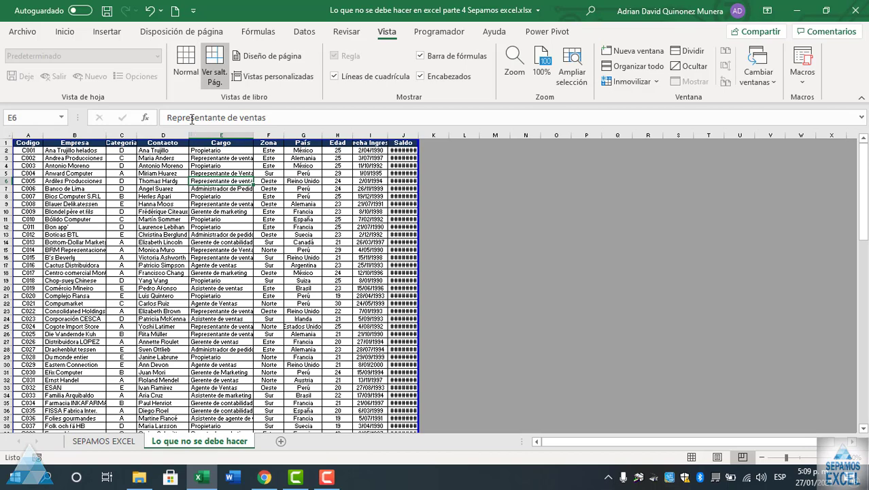
click(189, 71)
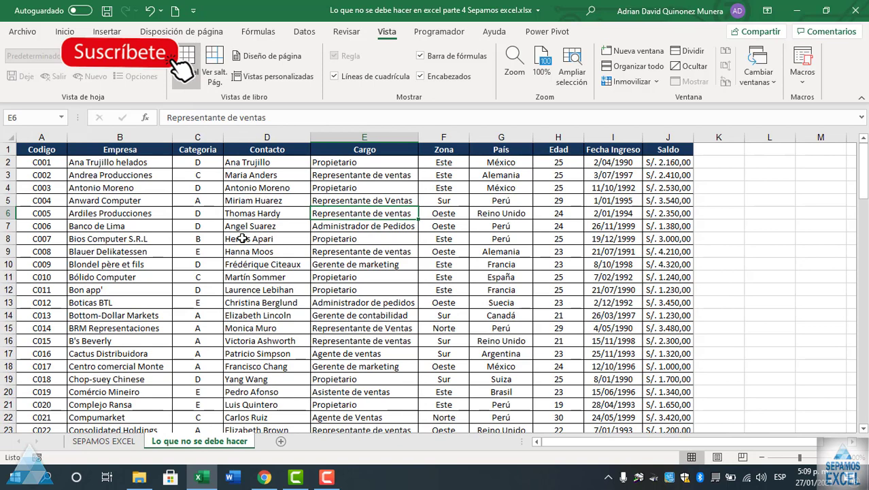
key(ctrl+p)
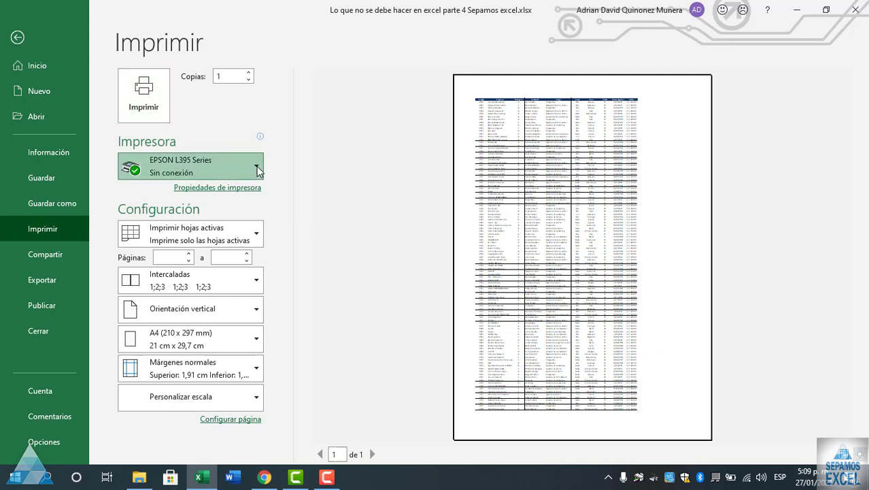
click(257, 166)
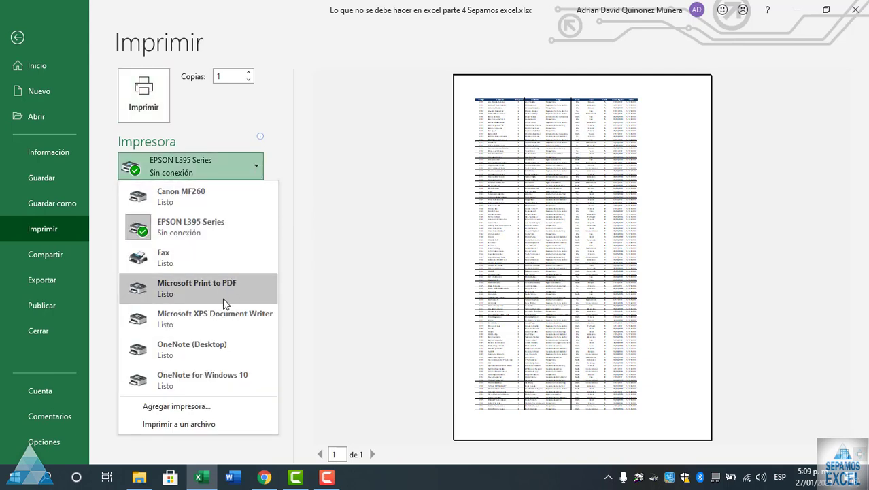
mouse_move(223, 218)
click(18, 40)
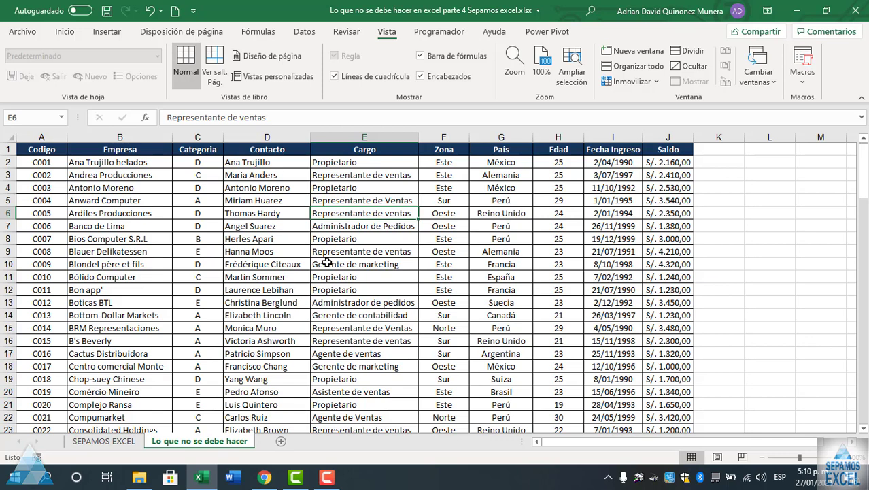
Freeze panes with A1:J11 selected and scroll the company list down to its last record and back.
click(657, 82)
click(331, 293)
drag(30, 151, 669, 277)
click(643, 84)
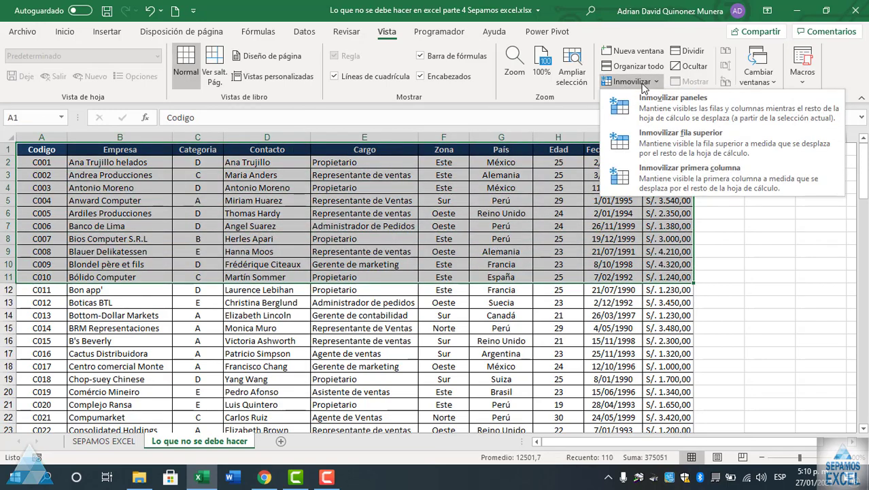
click(653, 104)
scroll(549, 295, down, 12)
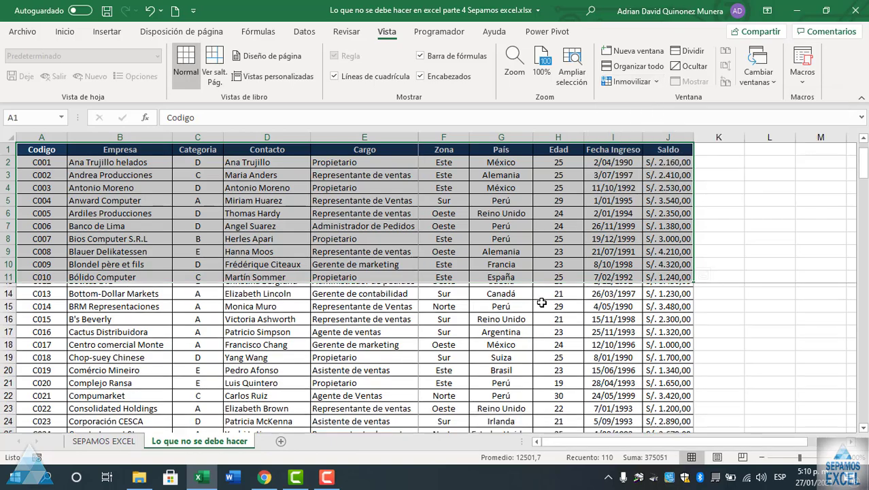
scroll(476, 259, down, 8)
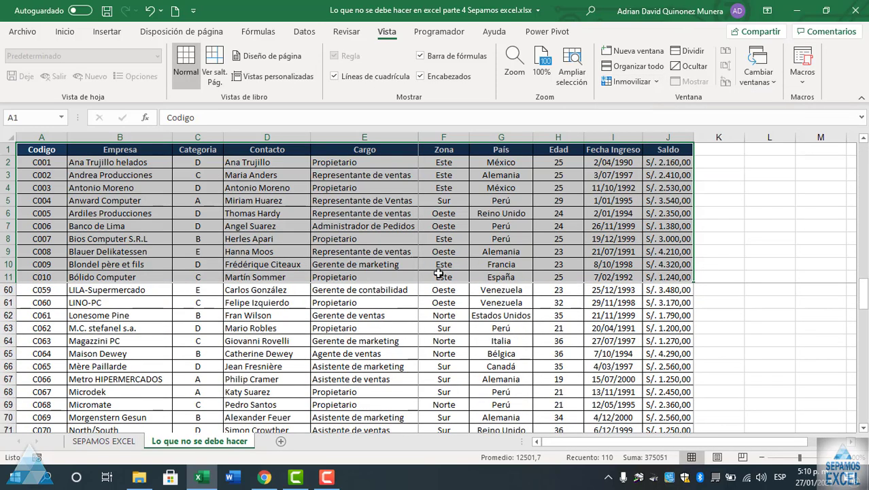
click(413, 226)
scroll(385, 251, down, 6)
scroll(385, 252, down, 6)
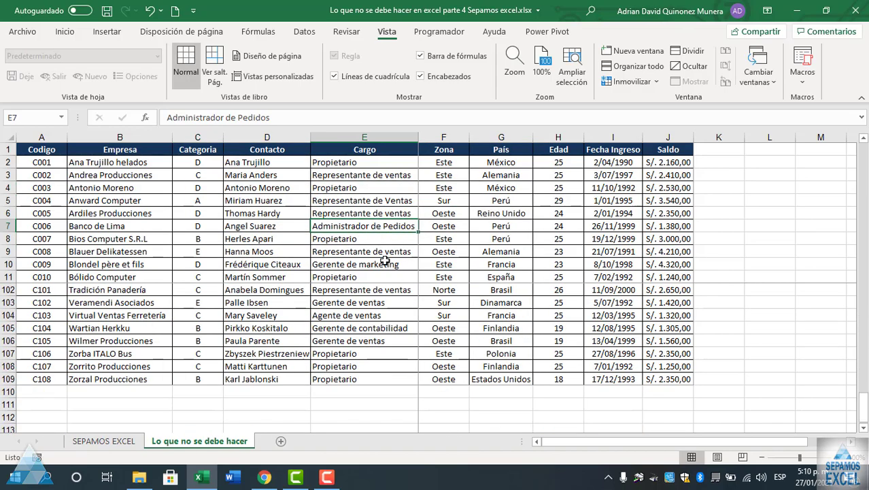
scroll(384, 258, up, 16)
scroll(385, 261, up, 16)
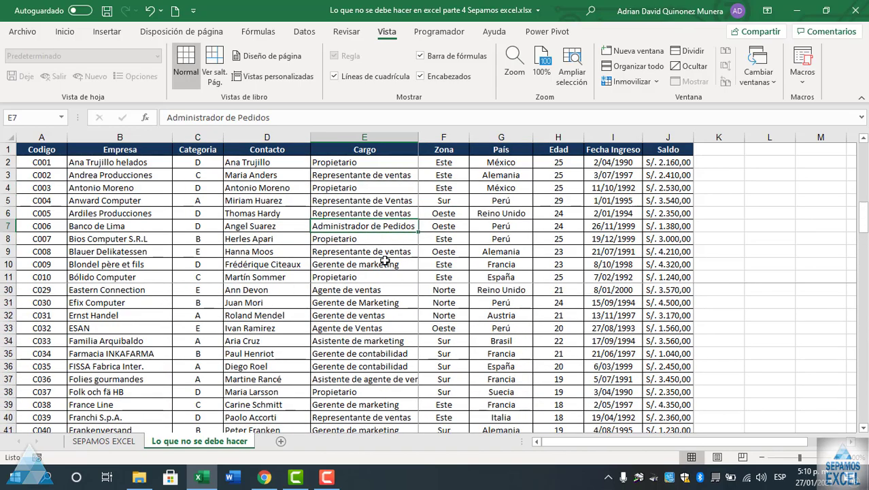
Review the freeze options and examine how the frozen rows limit the view while scrolling through the company list.
click(633, 81)
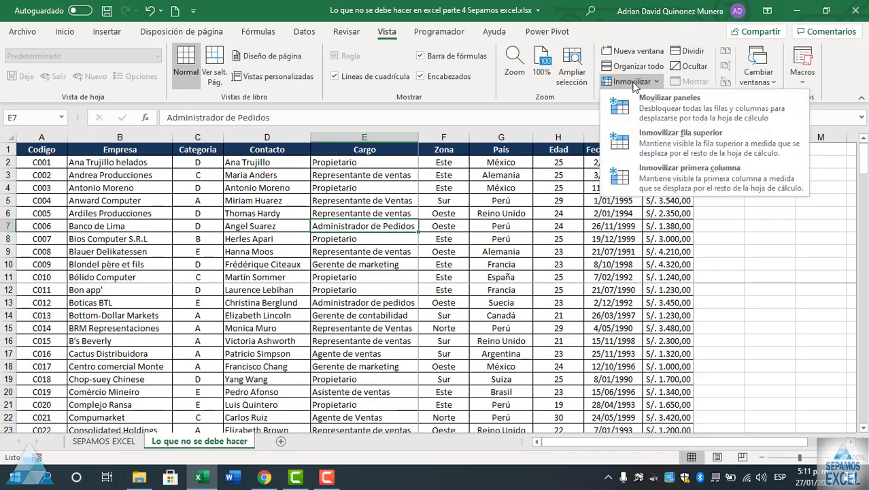
click(510, 204)
scroll(374, 205, down, 5)
scroll(374, 206, down, 20)
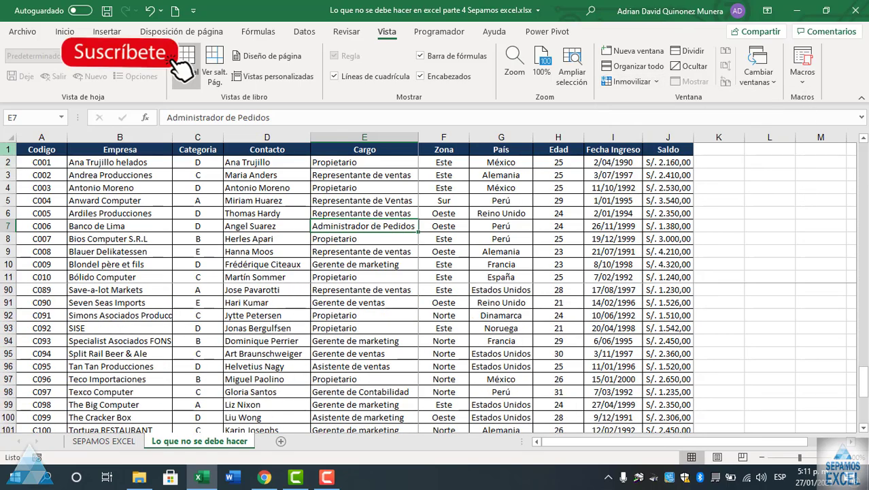
drag(42, 167, 615, 153)
scroll(460, 301, up, 3)
click(443, 301)
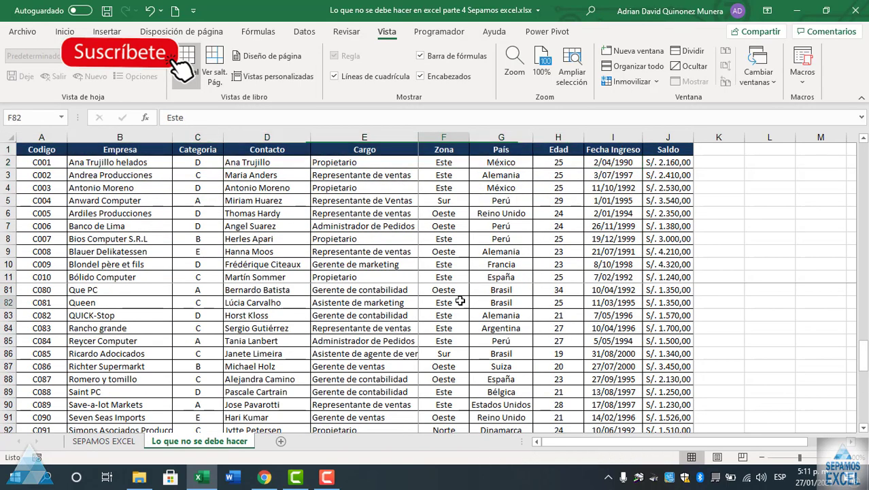
scroll(460, 301, up, 20)
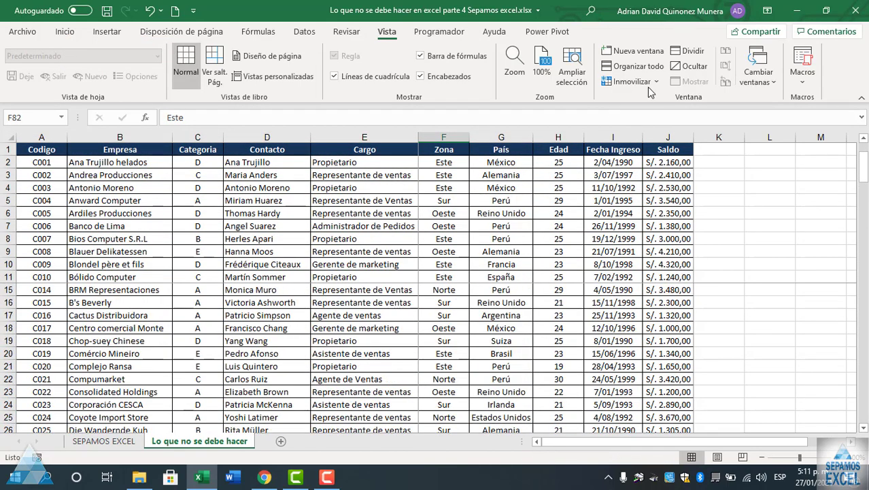
Unfreeze the panes and scroll the list to check that the header row moves with it.
click(629, 81)
click(646, 113)
scroll(522, 256, down, 6)
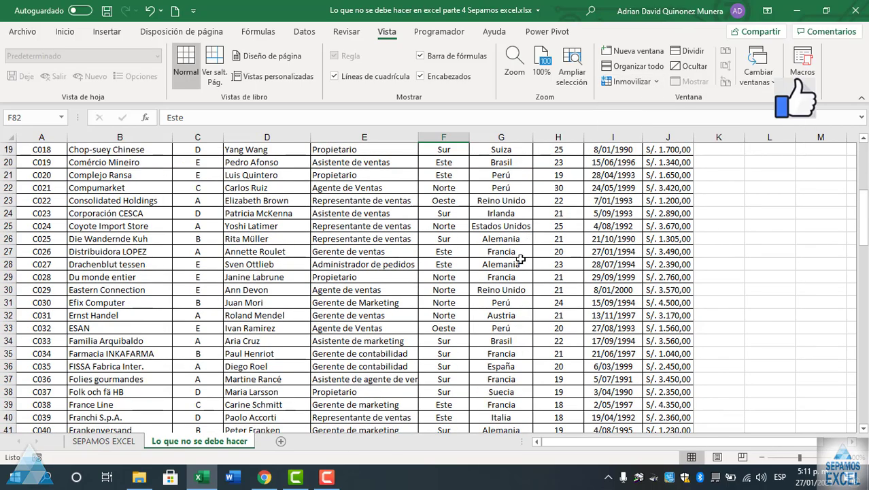
scroll(520, 258, up, 6)
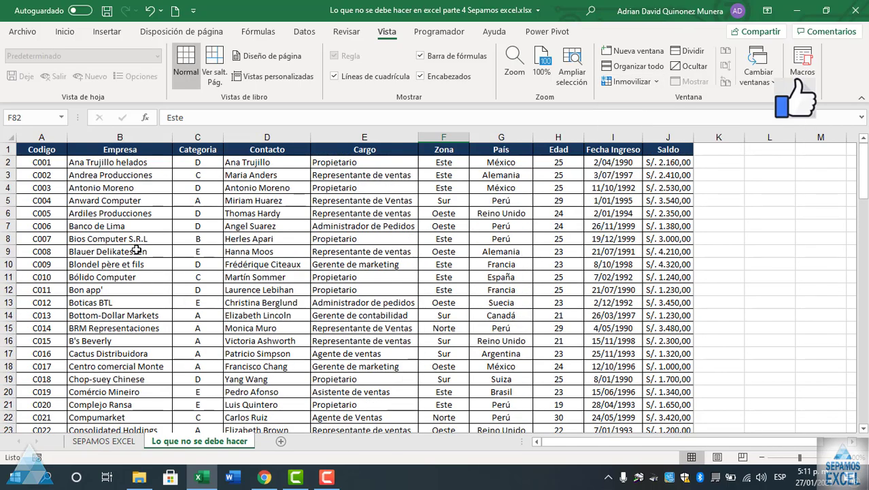
Freeze panes again with A1:J10 selected and scroll through the records below the frozen rows.
drag(30, 151, 682, 266)
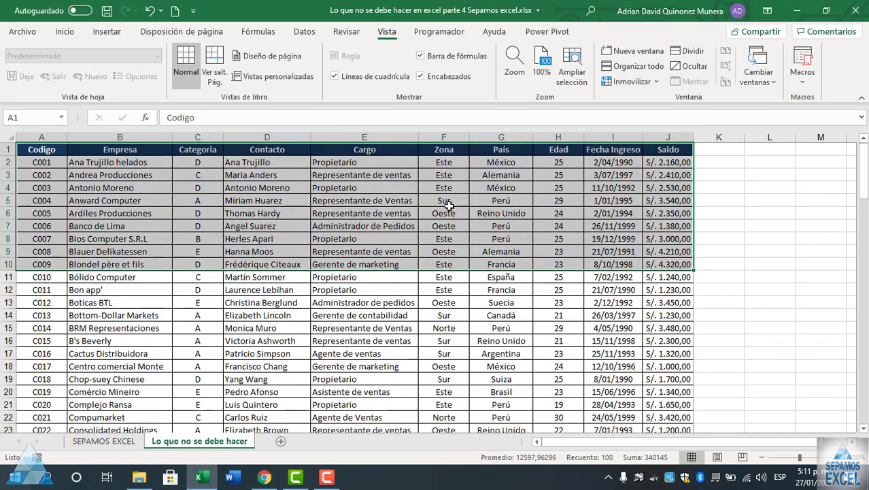
click(657, 82)
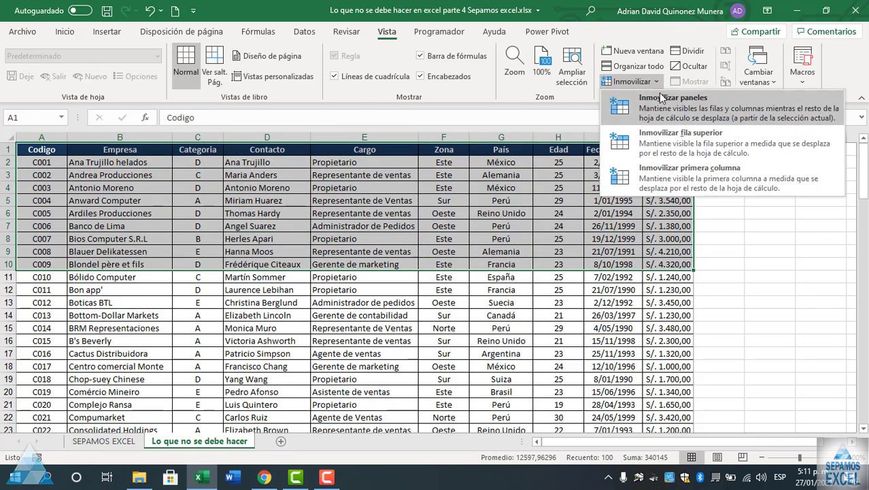
click(640, 106)
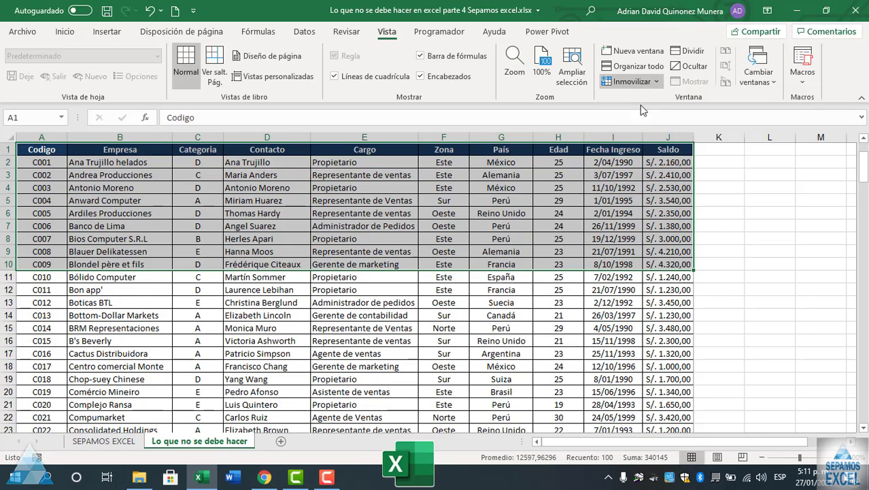
scroll(445, 286, down, 12)
scroll(445, 291, up, 12)
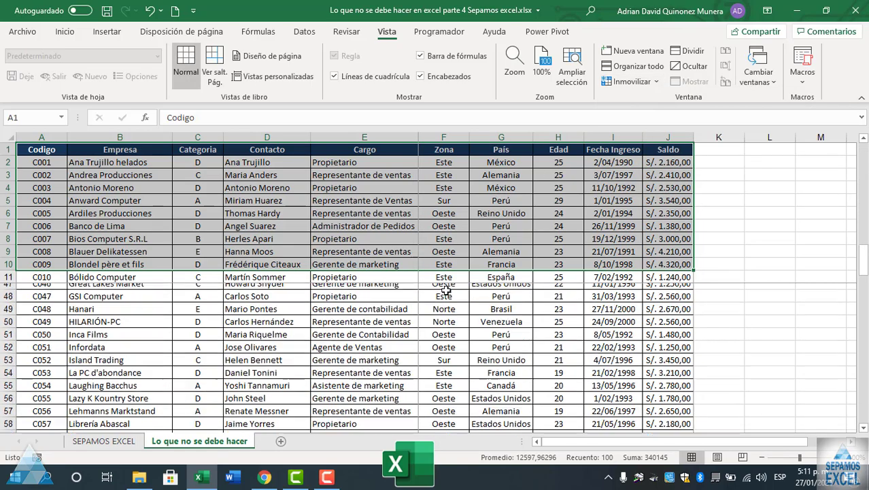
Unfreeze the panes of the company list and check the scrolling of all its rows.
click(646, 82)
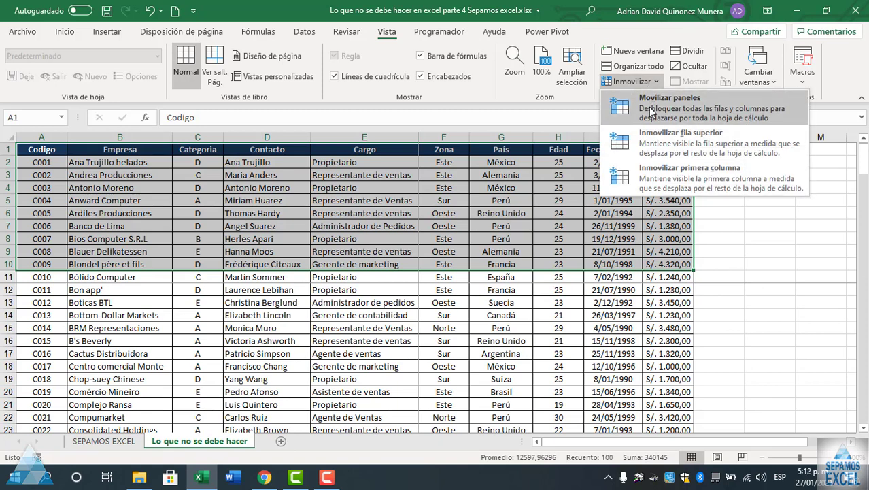
click(648, 106)
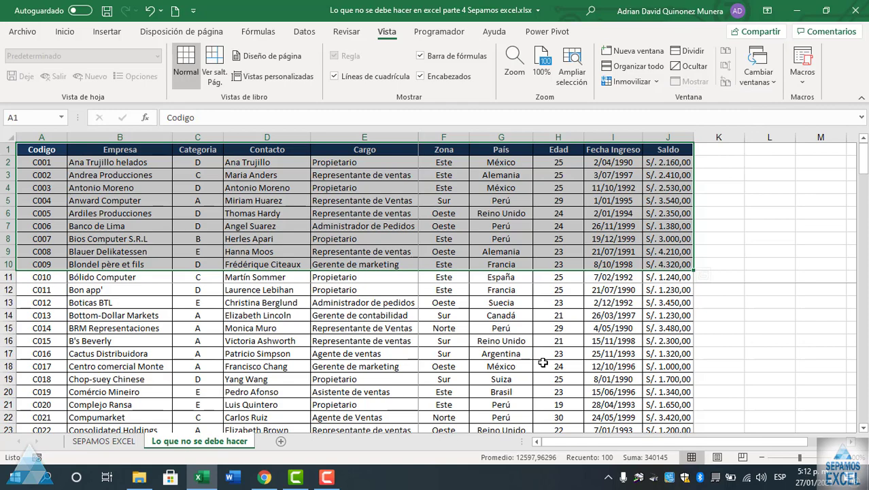
click(438, 267)
scroll(256, 313, down, 7)
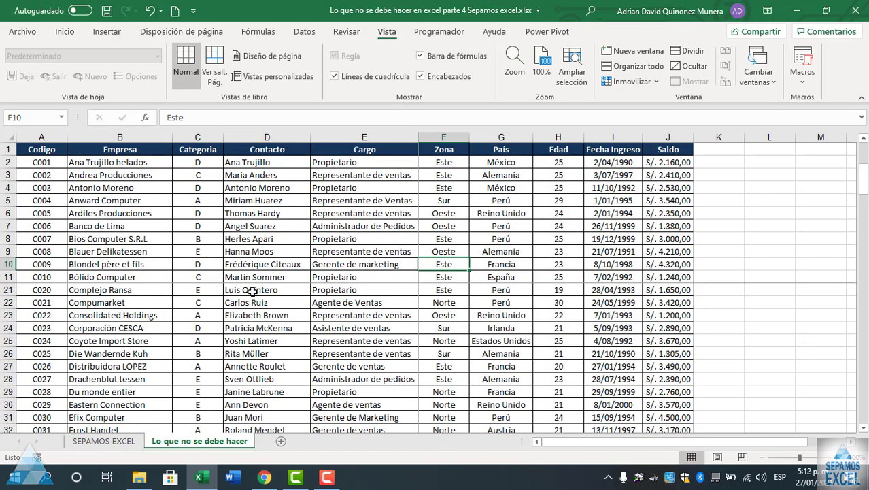
scroll(253, 287, up, 7)
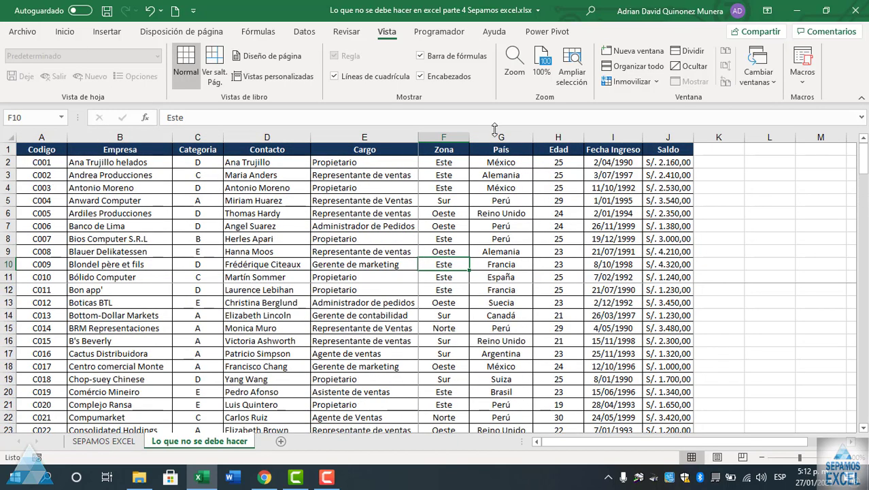
click(632, 81)
click(648, 105)
scroll(553, 280, down, 9)
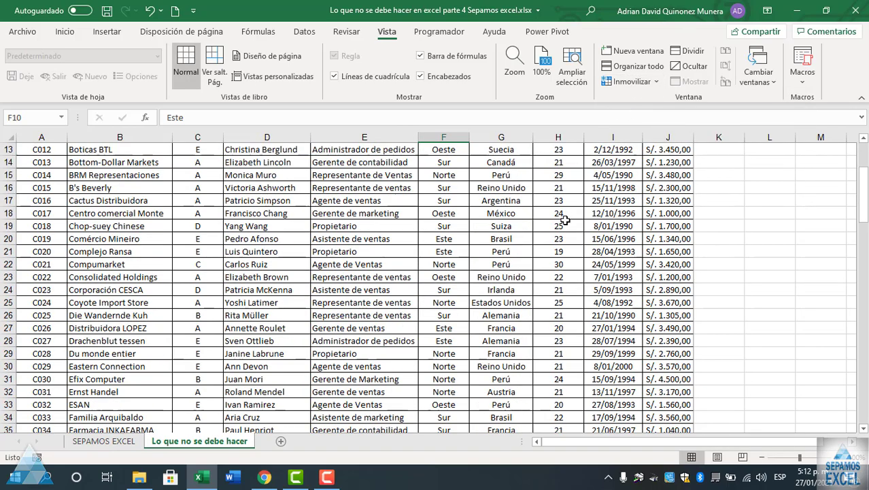
scroll(553, 280, up, 9)
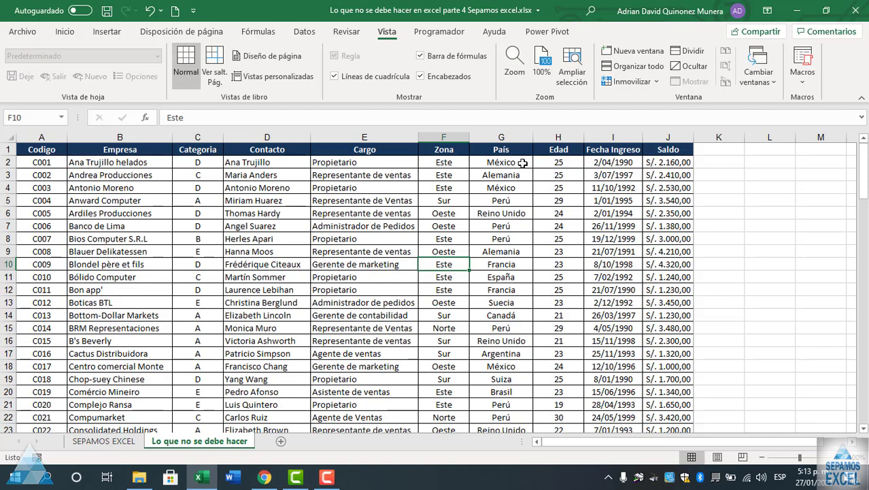
Set the worksheet zoom to 200% and scroll through the enlarged list.
click(521, 75)
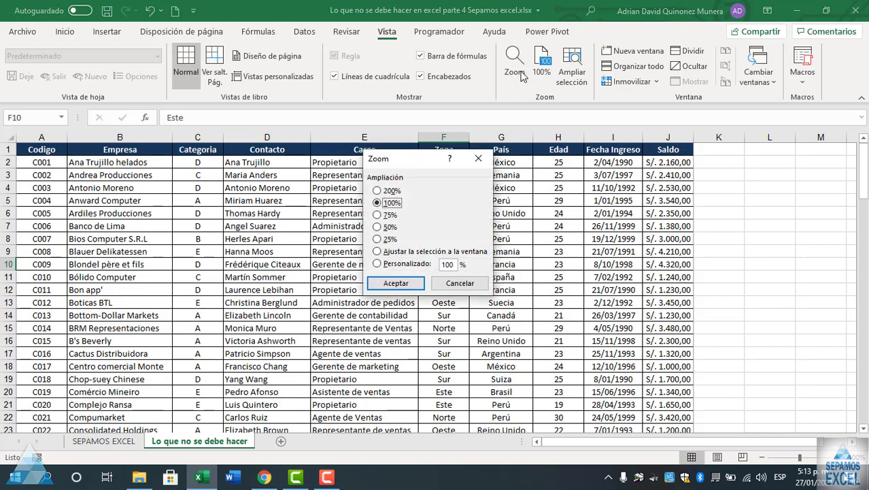
click(381, 215)
click(378, 192)
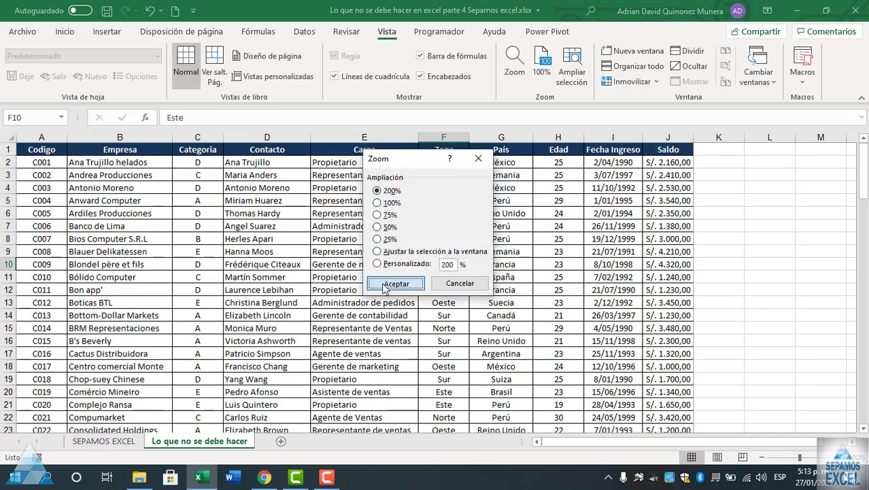
click(385, 283)
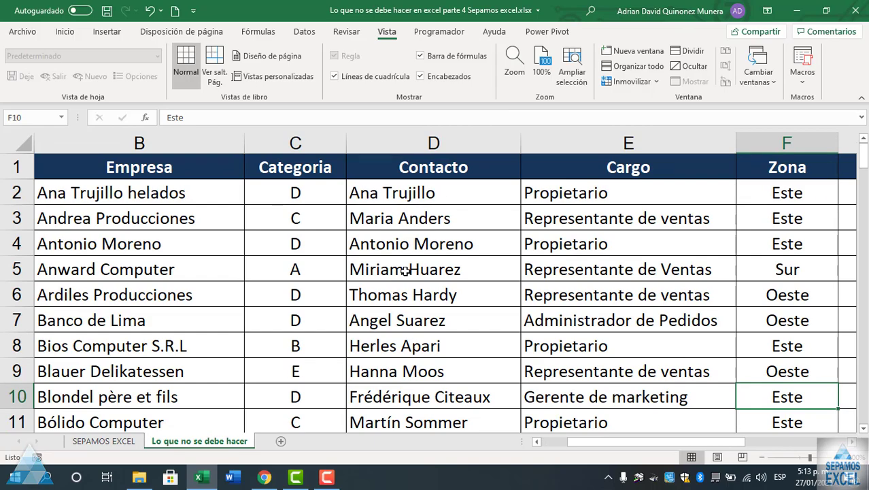
scroll(407, 271, down, 14)
scroll(407, 271, up, 14)
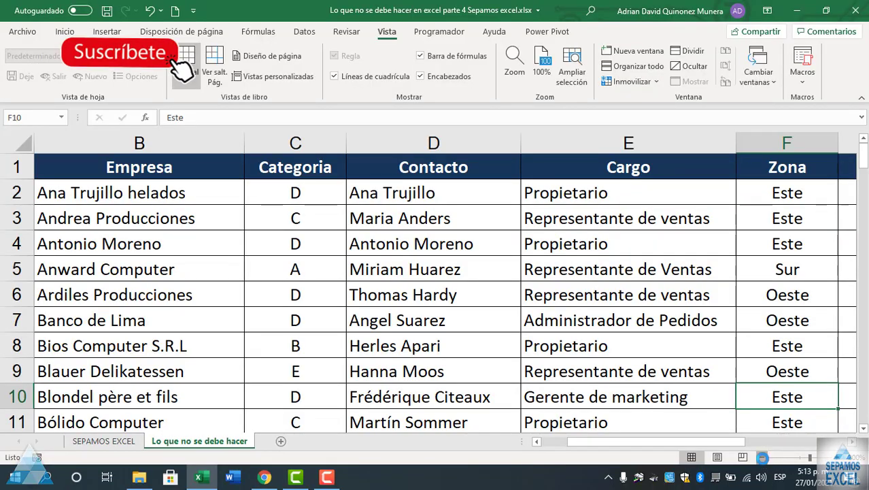
Reduce the worksheet zoom in steps back to 100%.
click(762, 457)
click(763, 458)
click(762, 457)
click(763, 458)
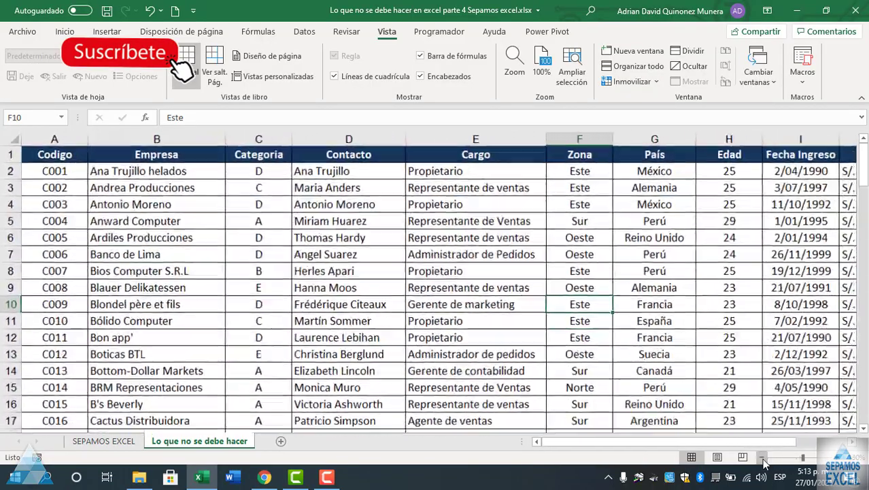
click(762, 457)
click(762, 458)
click(763, 458)
click(762, 458)
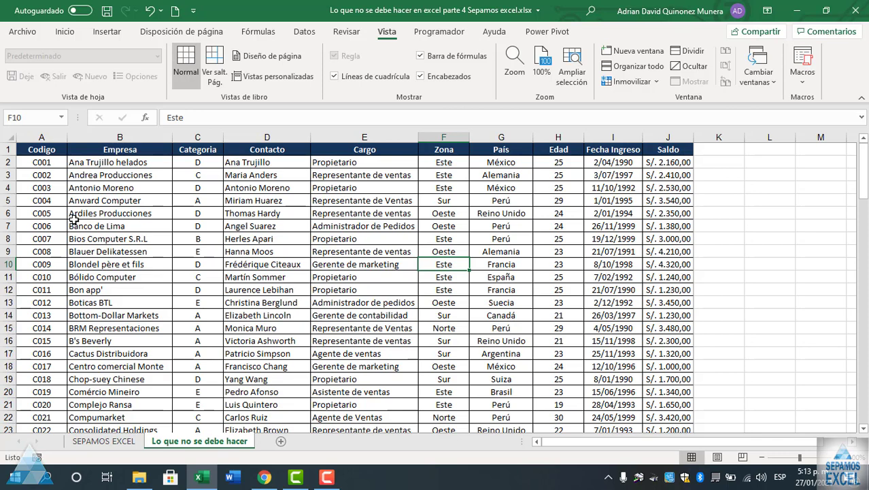
click(64, 32)
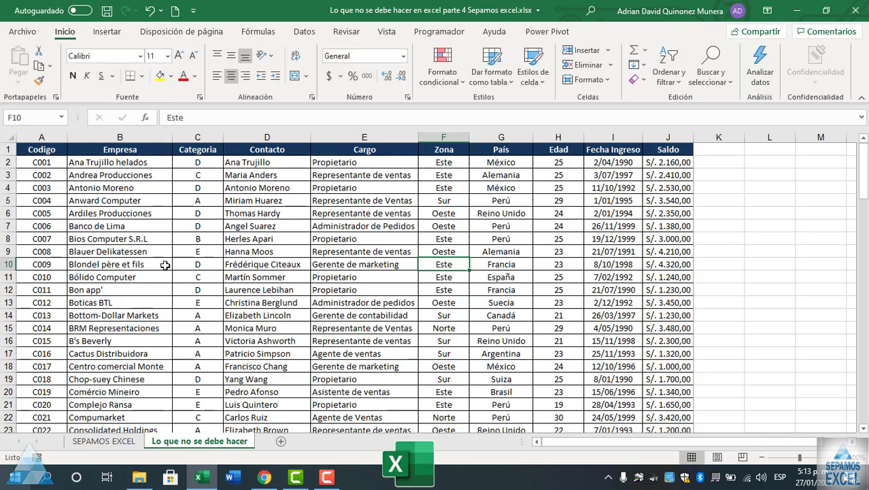
click(182, 211)
click(256, 172)
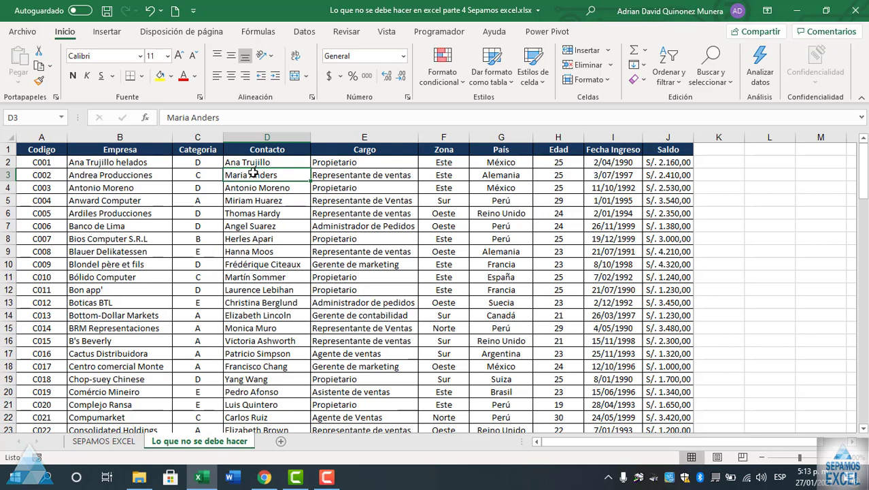
Review the Saldo column cell by cell from J2 down past row 25 and back up to its header in J1.
click(680, 163)
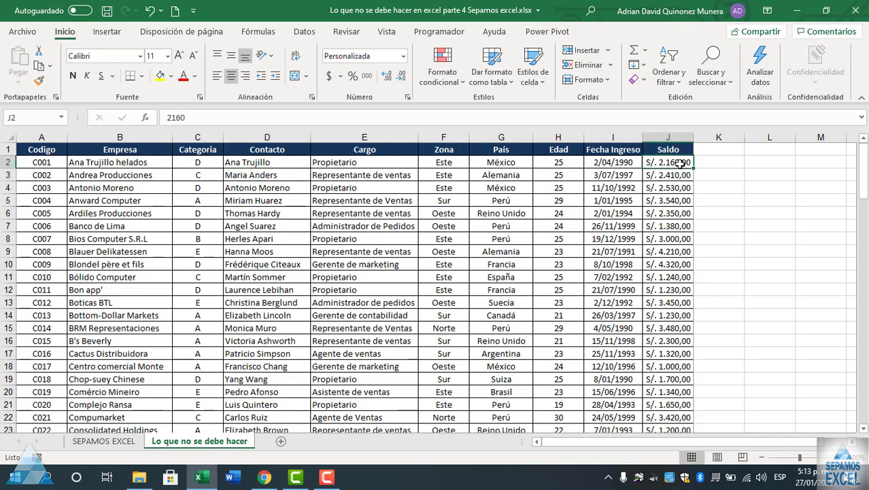
key(Down)
key(Down)
key(Down)
key(Down)
key(Down)
key(Down)
key(Down)
key(Down)
key(Down)
key(Down)
key(Down)
key(Down)
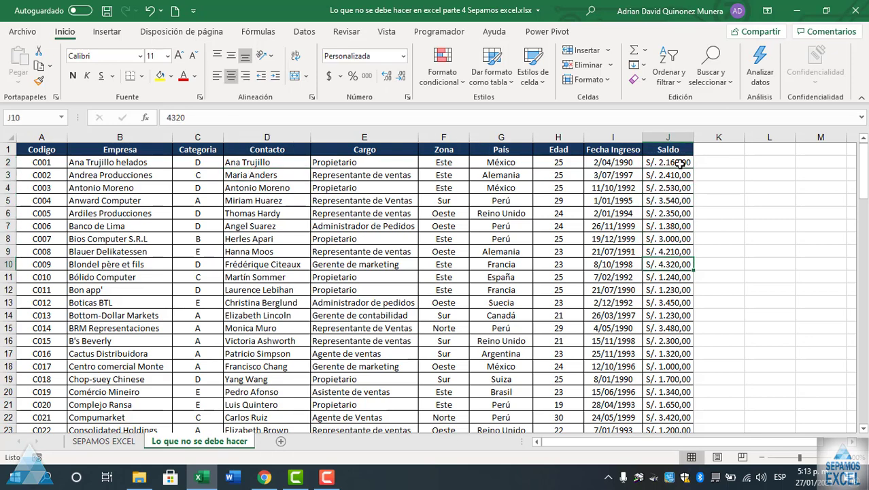
key(Down)
key(Down)
key(Down)
key(Down)
key(Down)
key(Down)
key(Down)
key(Down)
key(Down)
key(Down)
key(Down)
key(Down)
key(Down)
key(Down)
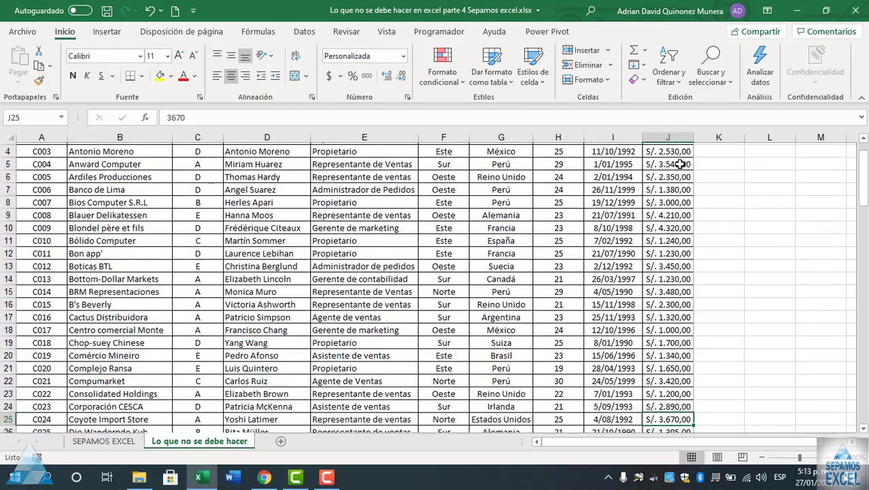
key(Down)
key(Down)
key(Down)
key(Up)
key(Up)
key(Up)
key(Up)
key(Up)
key(Up)
key(Up)
key(Up)
key(Up)
key(Up)
key(Up)
key(Up)
key(Up)
key(Up)
key(Up)
key(Up)
key(Up)
key(Up)
key(Up)
key(Up)
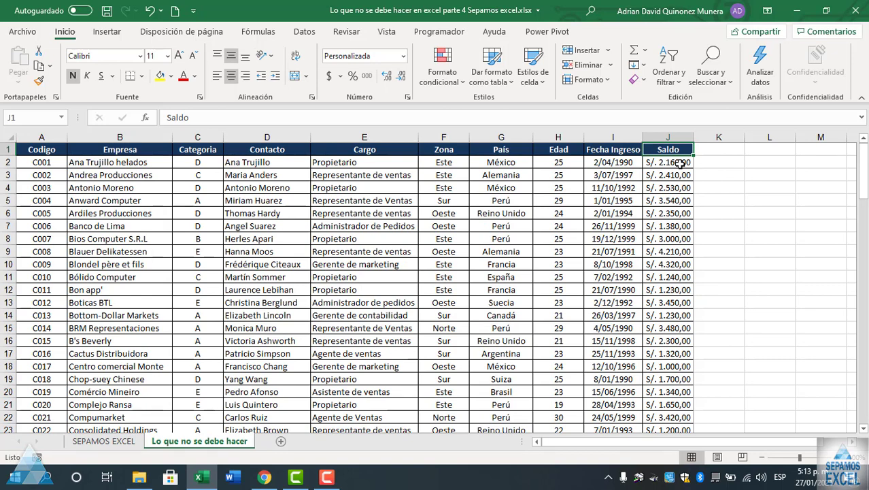
Review the first three company records field by field, going across rows 2, 3 and 4 and ending at cell I4.
key(Left)
key(Left)
key(Left)
key(Left)
key(Left)
key(Left)
key(Left)
key(Left)
key(Left)
key(Down)
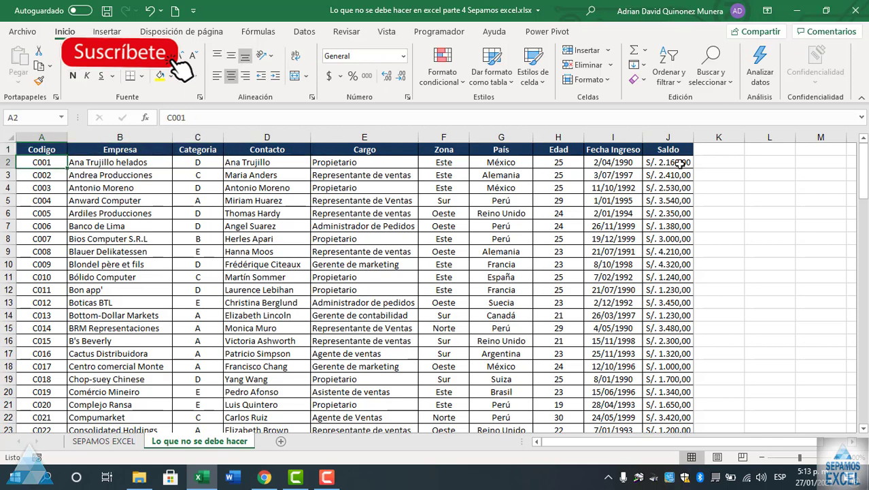
key(Right)
key(Right)
key(Right)
key(Right)
key(Right)
key(Right)
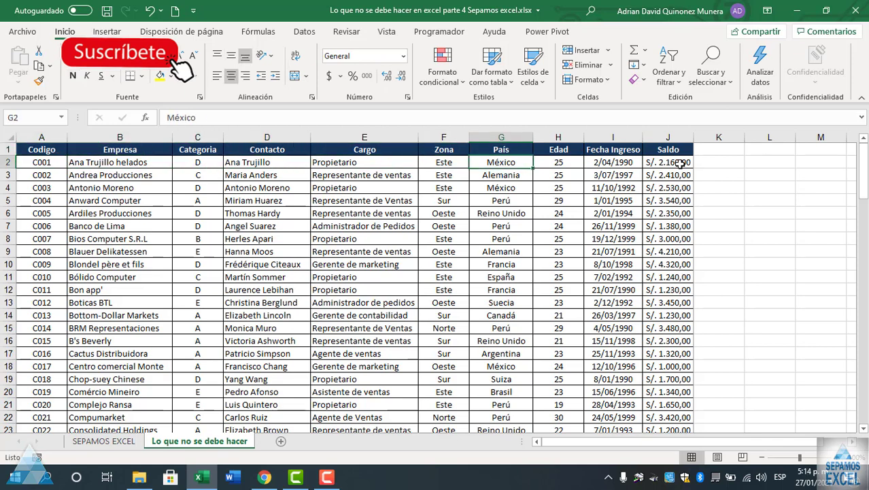
key(Down)
key(Left)
key(Left)
key(Left)
key(Left)
key(Left)
key(Left)
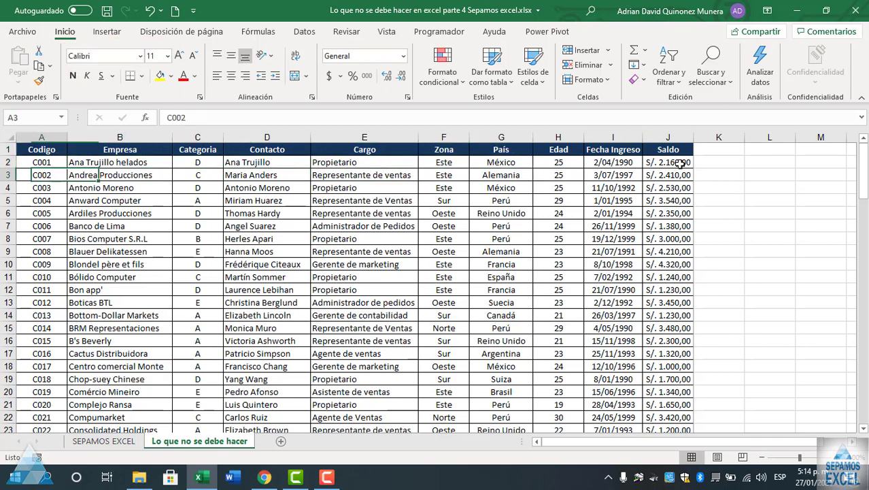
key(Down)
key(Right)
key(Right)
key(Right)
key(Right)
key(Right)
key(Right)
key(Right)
key(Right)
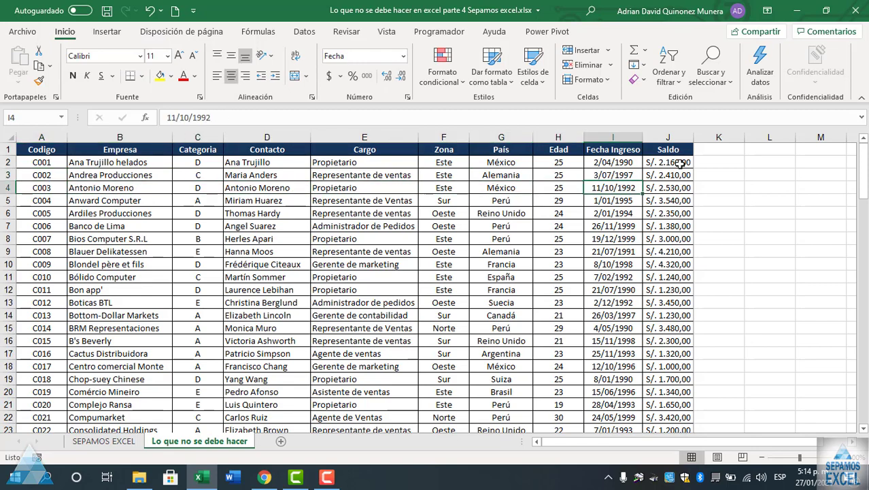
Select the entire worksheet, then clear that selection by selecting only cell E8 in the Cargo column.
click(11, 138)
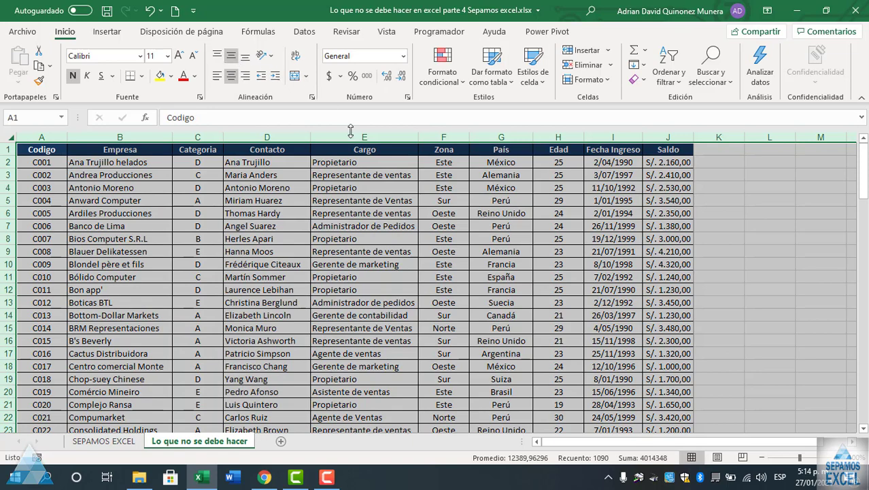
click(368, 233)
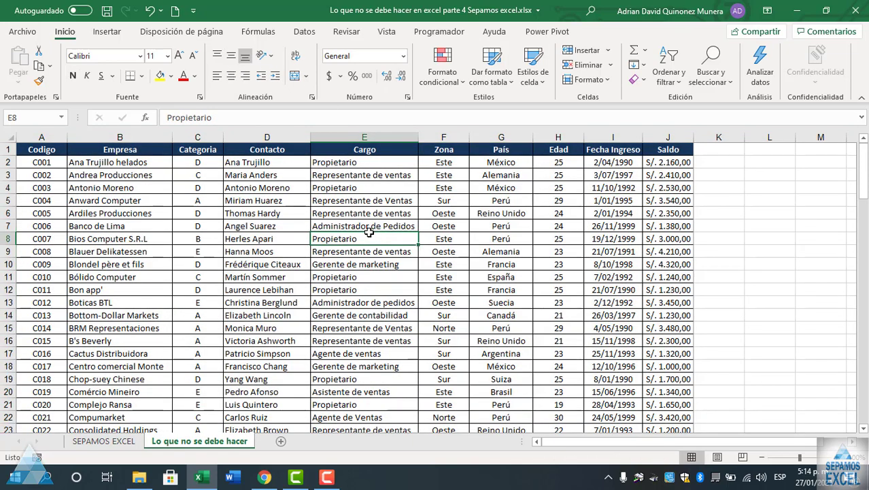